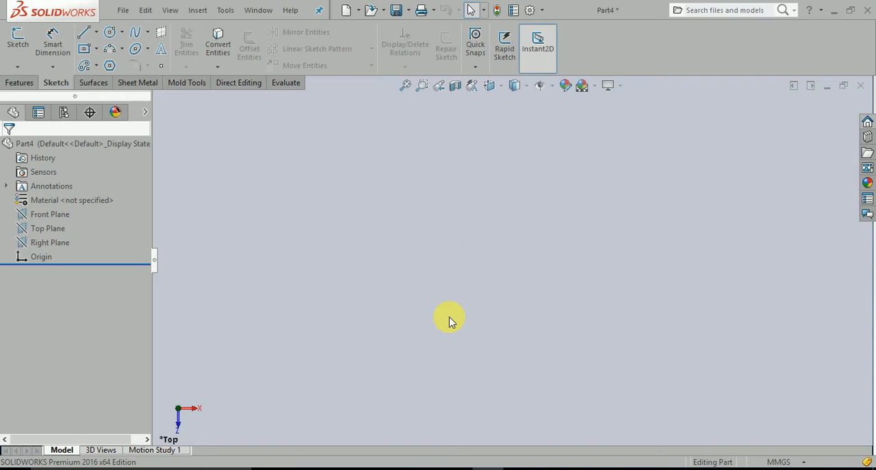
Step: Start a new sketch on the Top Plane
left_click(60, 233)
left_click(74, 218)
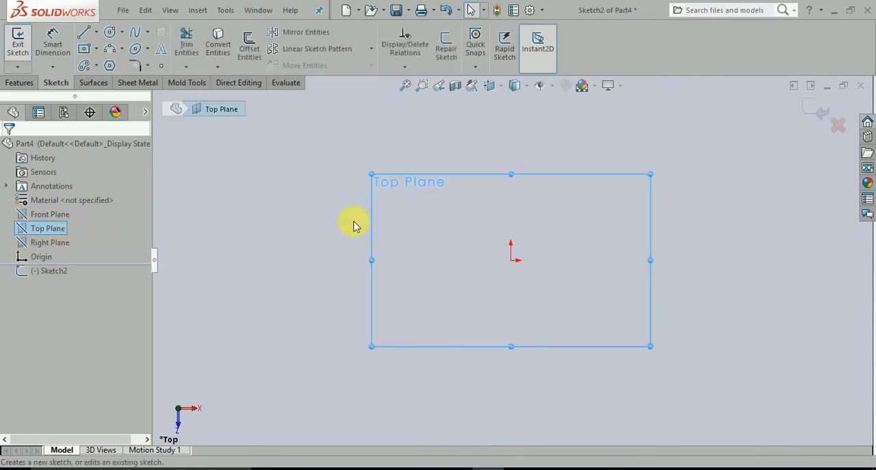
left_click(306, 224)
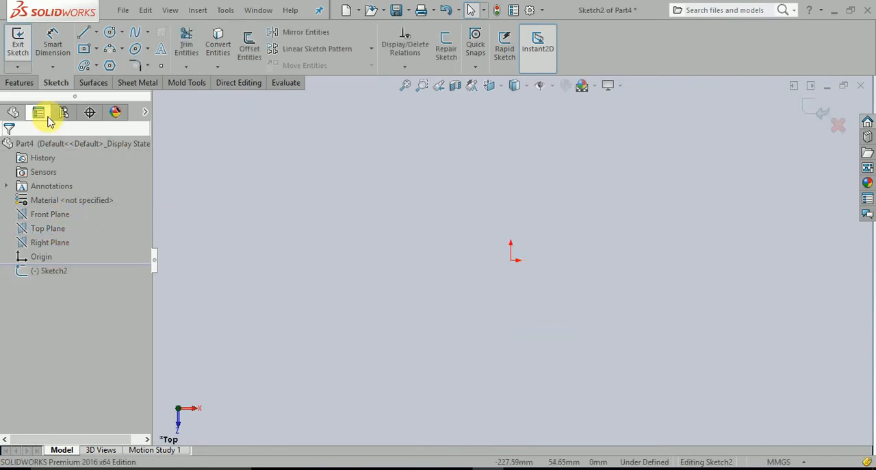
left_click(95, 33)
left_click(106, 58)
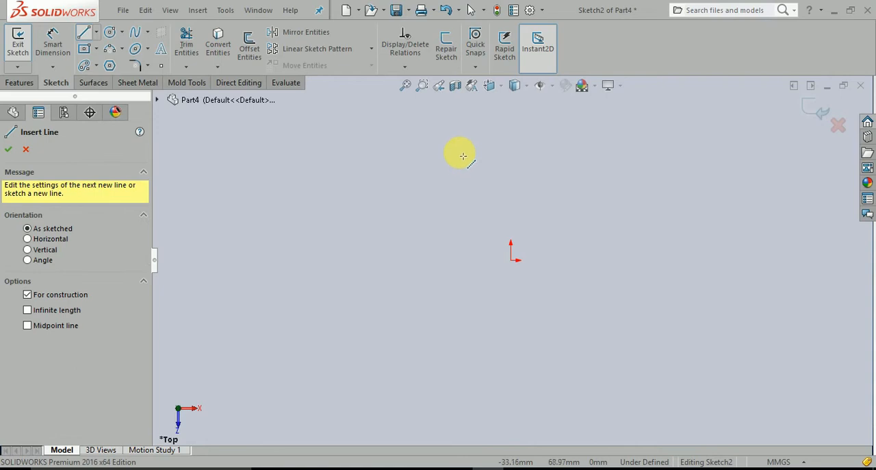
key("Escape")
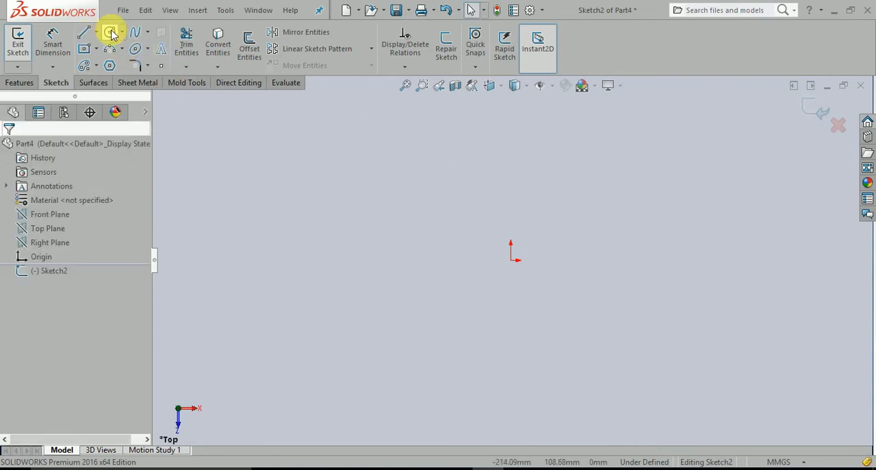
Step: Sketch a circle of about 13 mm radius, centred about 112 mm left of and 70 mm above the origin
left_click(111, 33)
left_click_drag(335, 150, 346, 168)
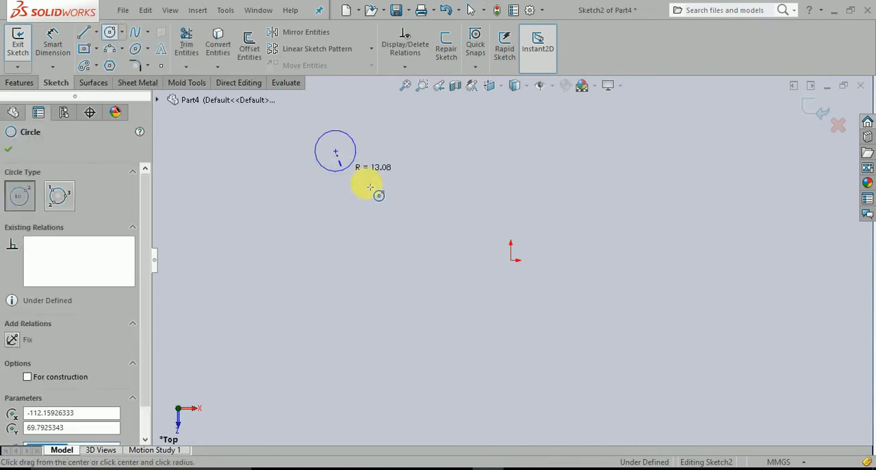
key("Escape")
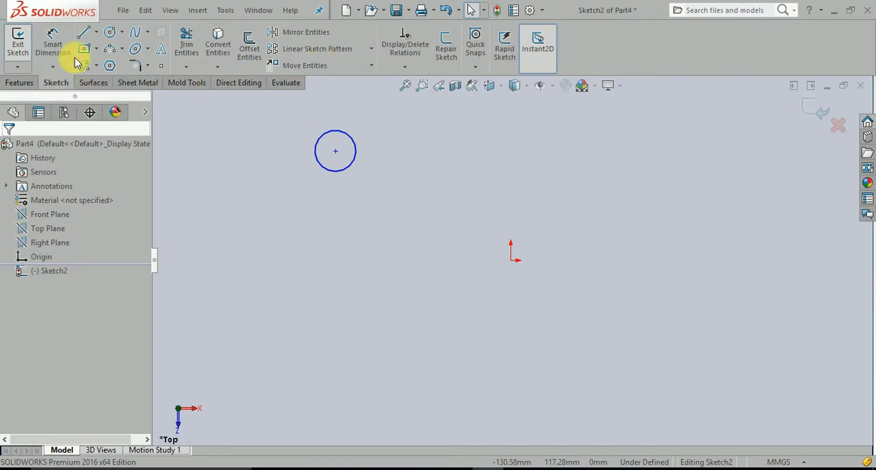
Step: Move the circle using From/To with the origin as start point, centring it about 112 mm right of and 40 mm above the origin
left_click(372, 65)
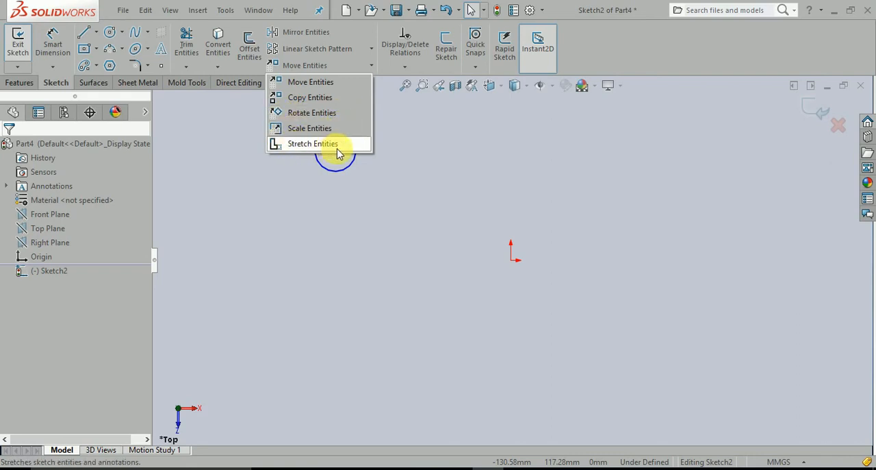
left_click(334, 87)
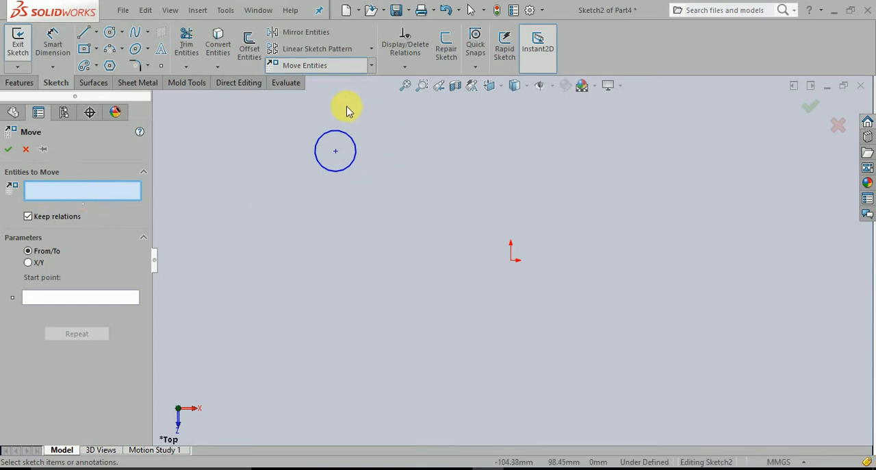
left_click(337, 174)
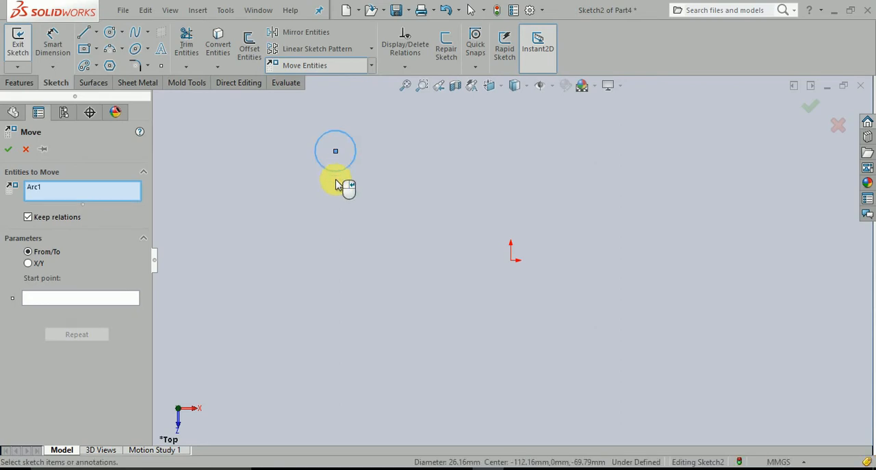
left_click(46, 301)
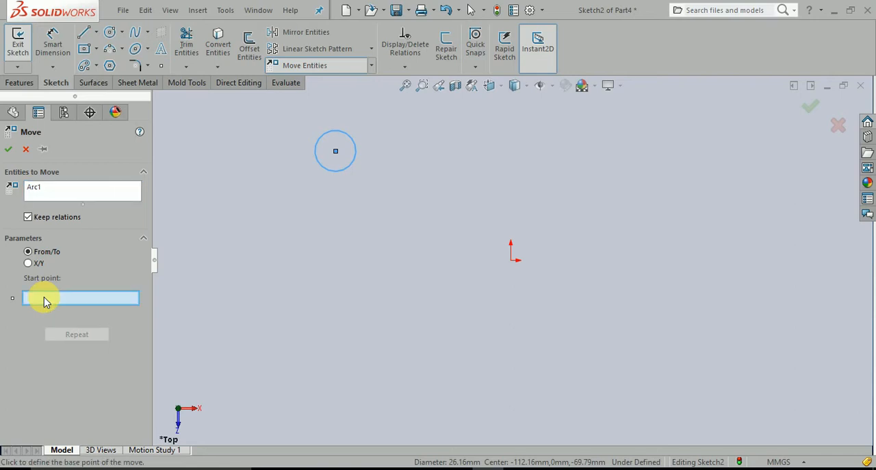
left_click(512, 261)
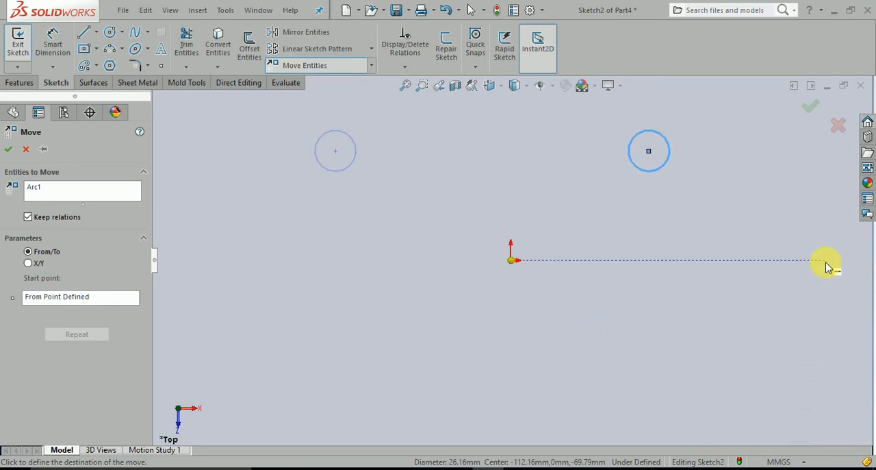
key("Escape")
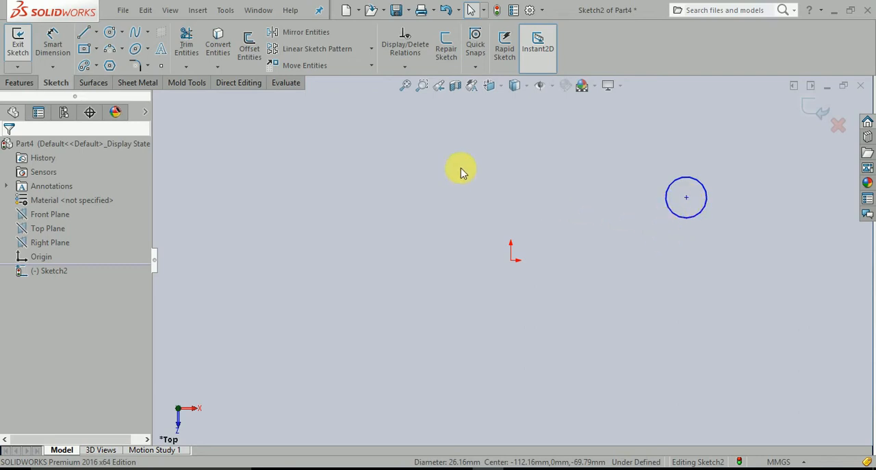
Step: Move the circle by X/Y offsets of -20 mm in X and -50 mm in Y
left_click(327, 69)
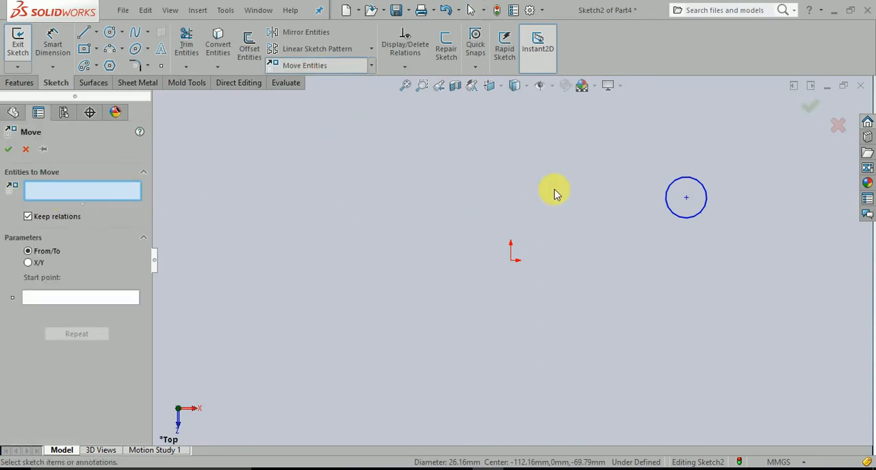
left_click(664, 197)
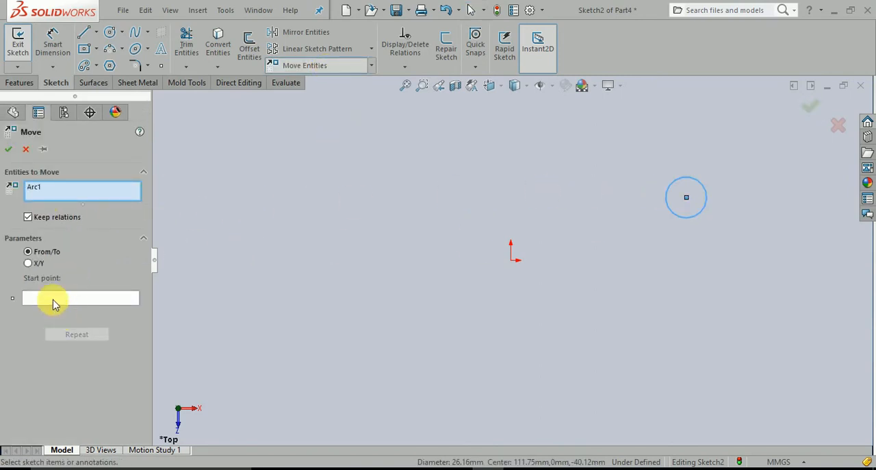
left_click(56, 299)
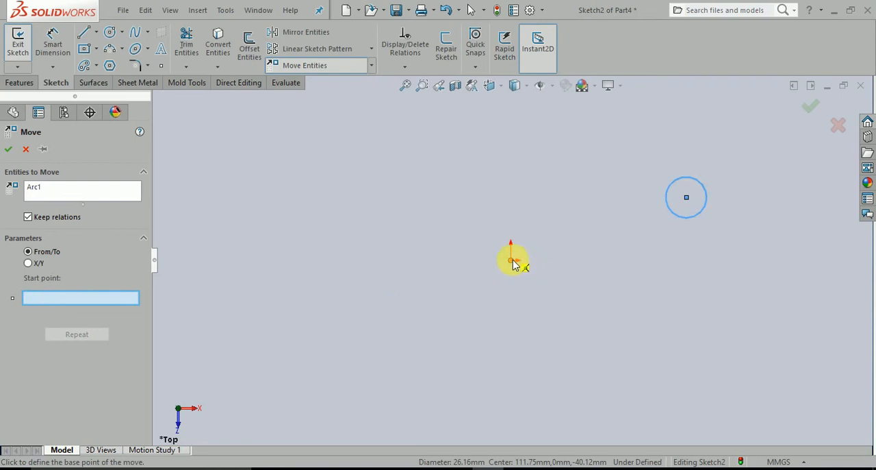
left_click(513, 261)
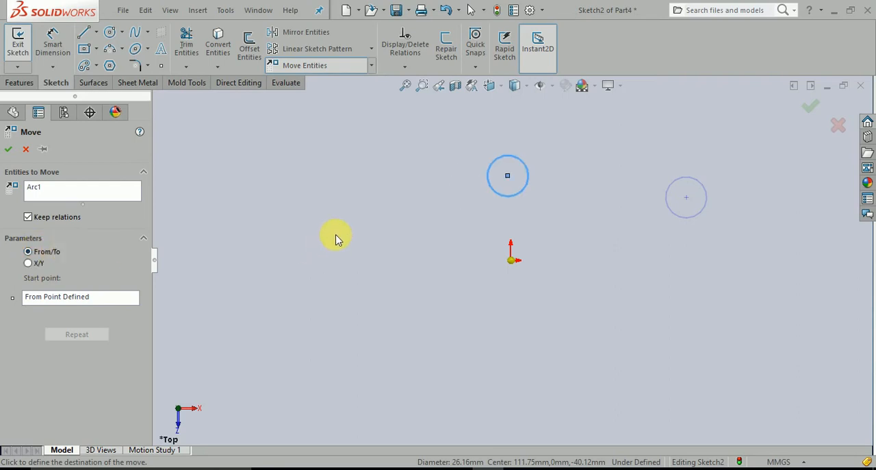
left_click(29, 265)
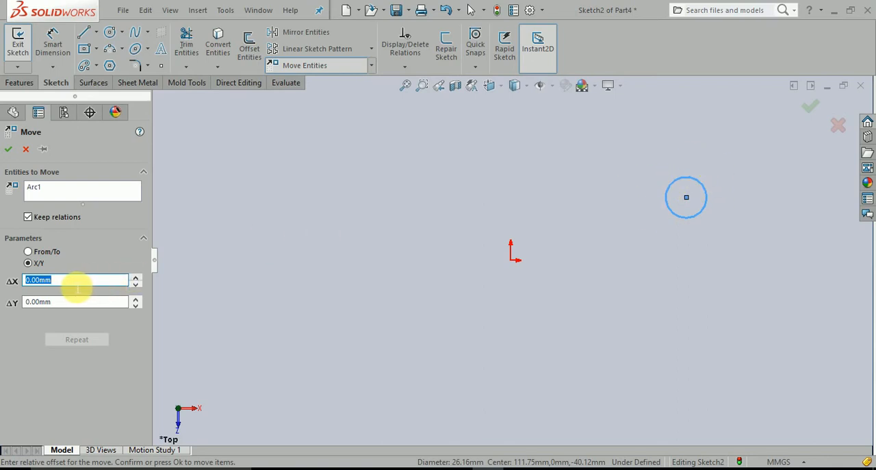
type("20")
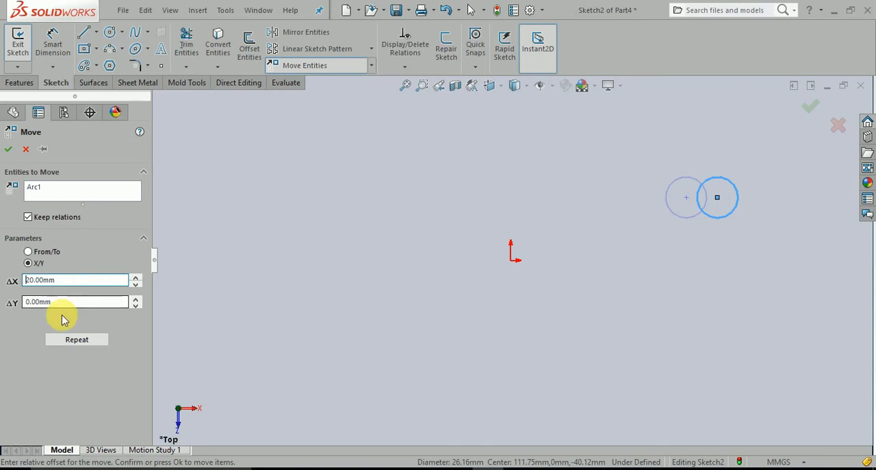
left_click(72, 303)
type("50")
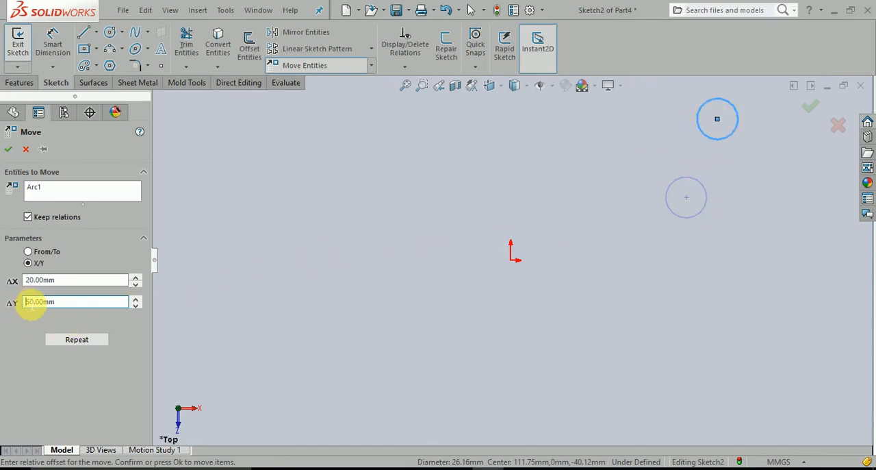
type("-")
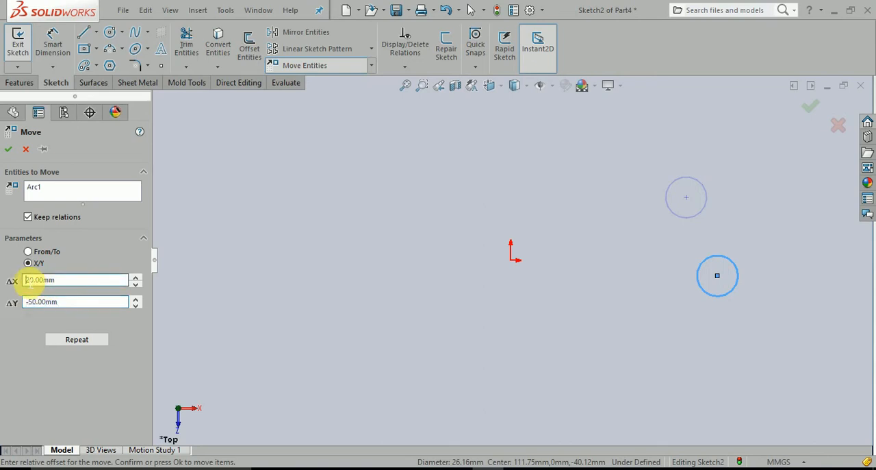
type("-")
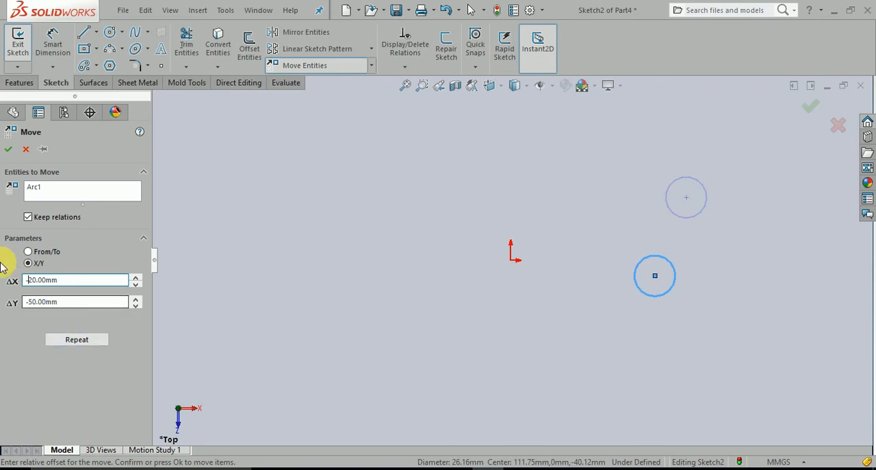
left_click(8, 149)
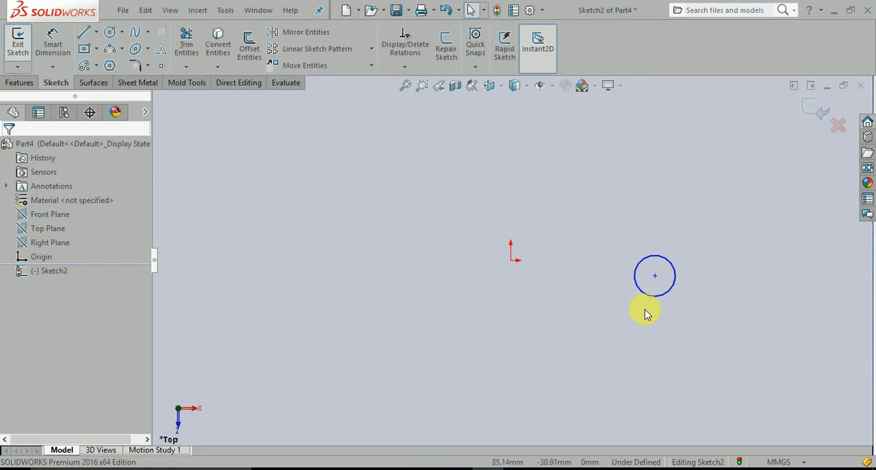
Step: Copy the circle with X/Y offsets of 50 mm in X and 60 mm in Y
left_click(371, 66)
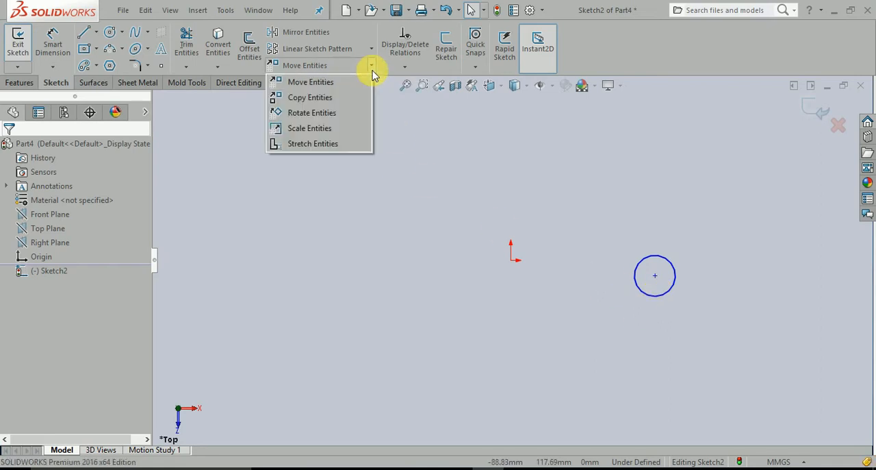
left_click(346, 98)
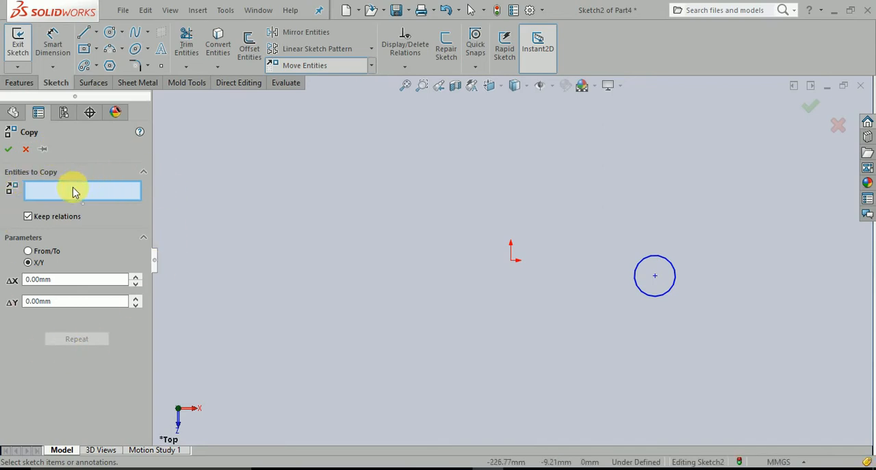
left_click(645, 265)
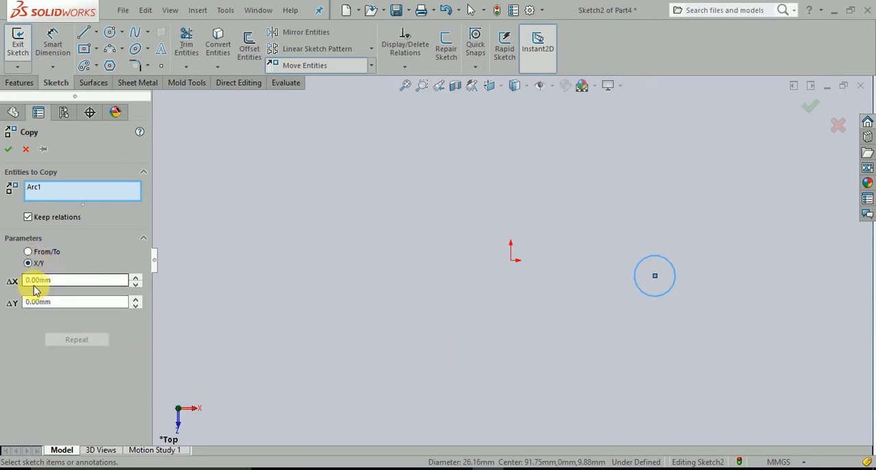
left_click(69, 279)
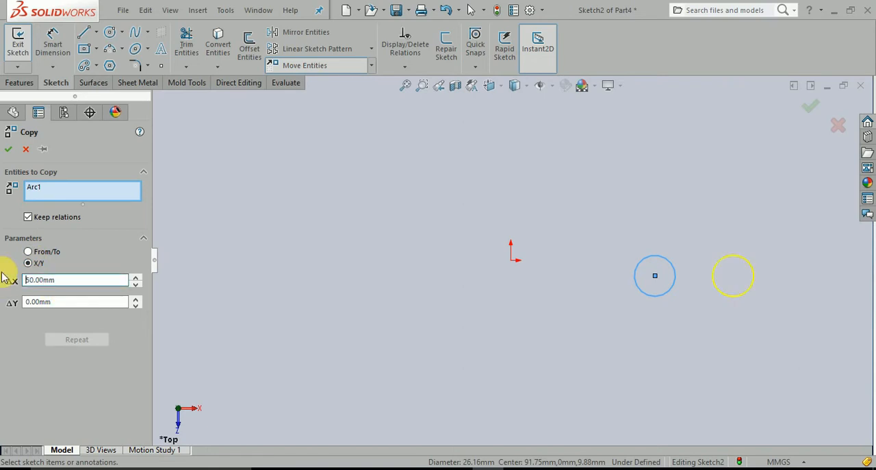
left_click(64, 303)
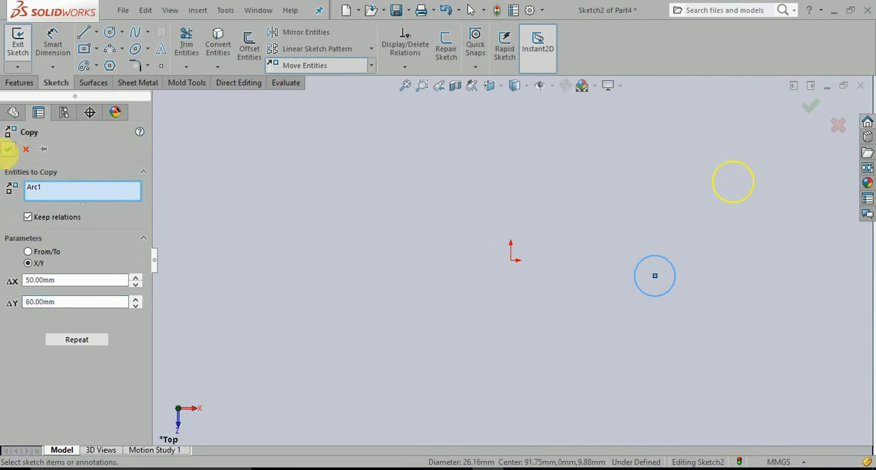
left_click(10, 149)
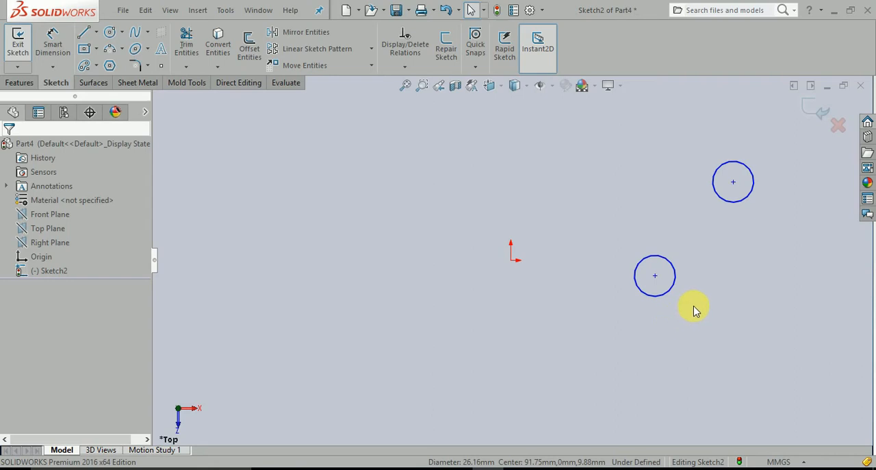
Step: Copy the upper circle using From/To with the lower circle's centre as start point, placing the copy to the upper left of the origin
left_click(371, 65)
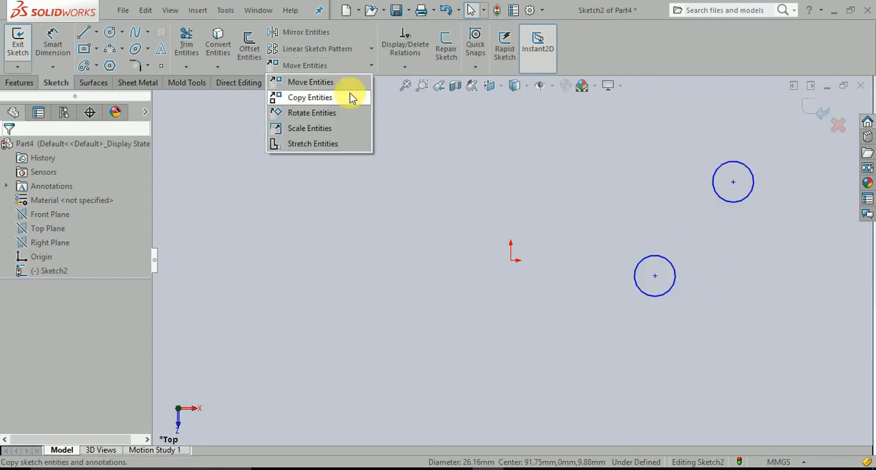
left_click(346, 98)
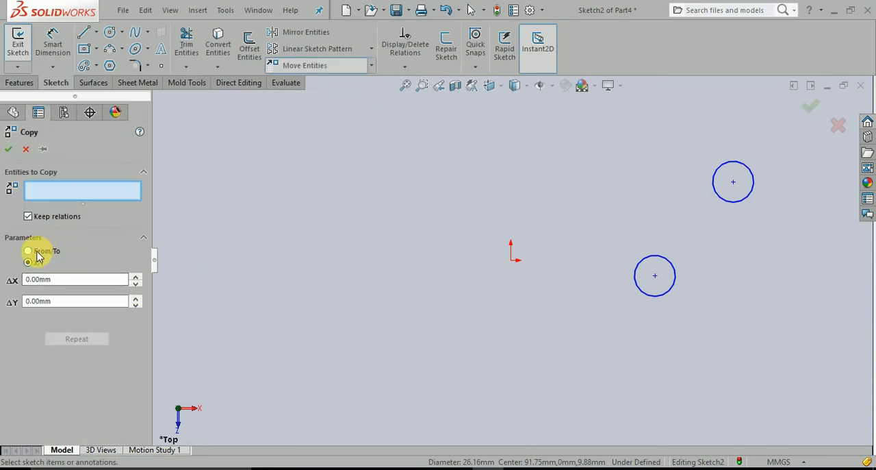
left_click(28, 251)
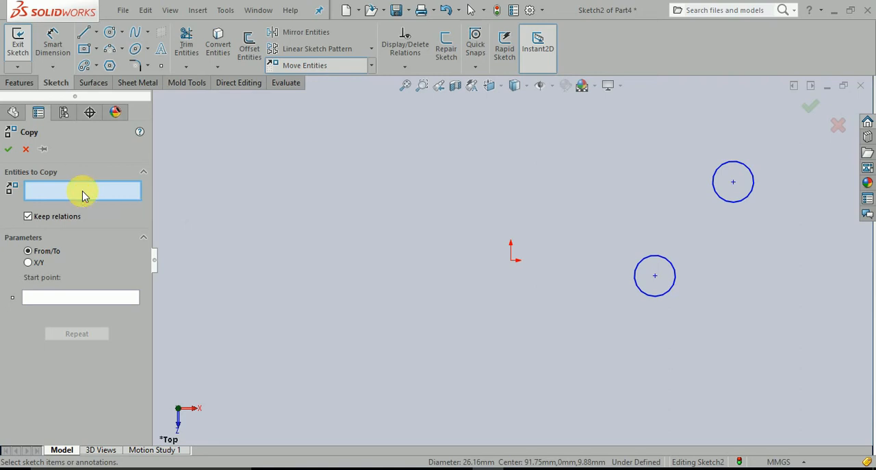
left_click(714, 196)
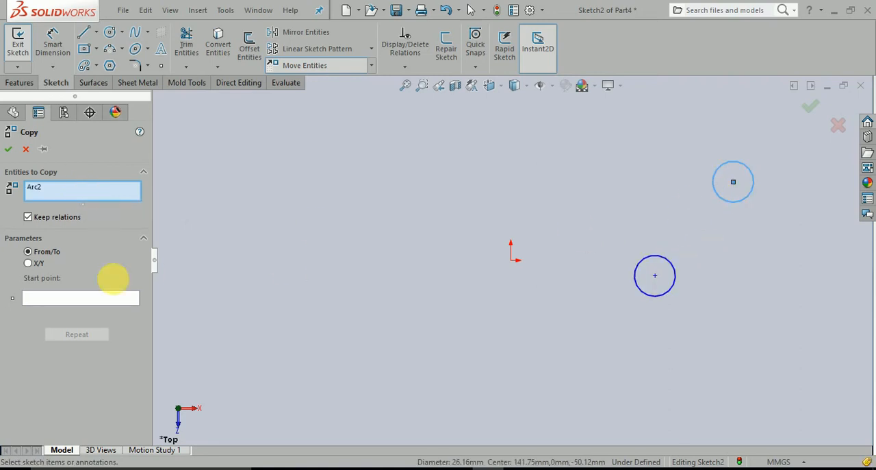
left_click(64, 299)
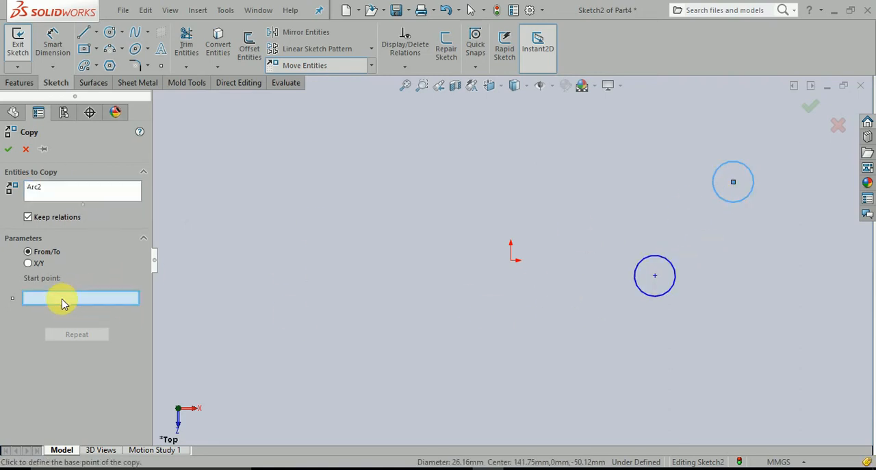
left_click(655, 278)
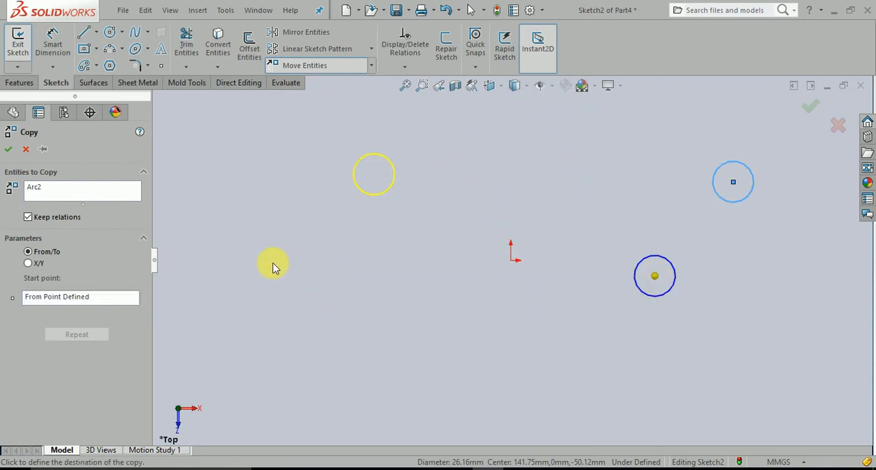
left_click(233, 305)
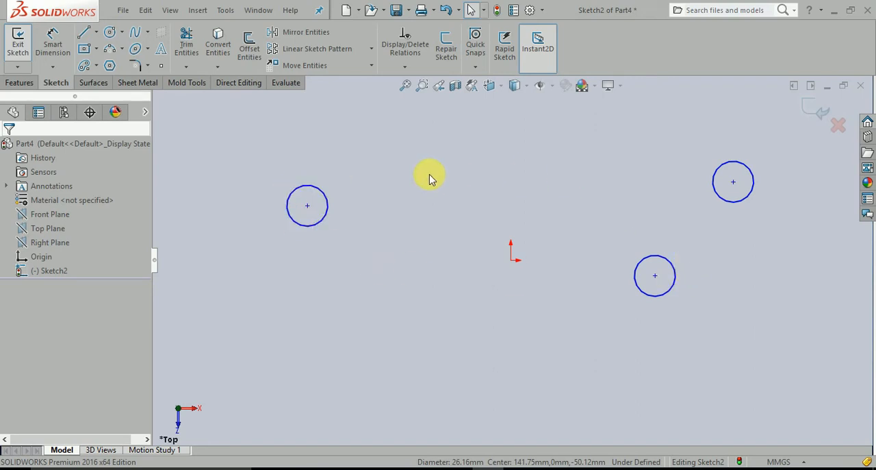
Step: Delete the two circles lying above the origin, keeping only the lower circle
left_click(317, 223)
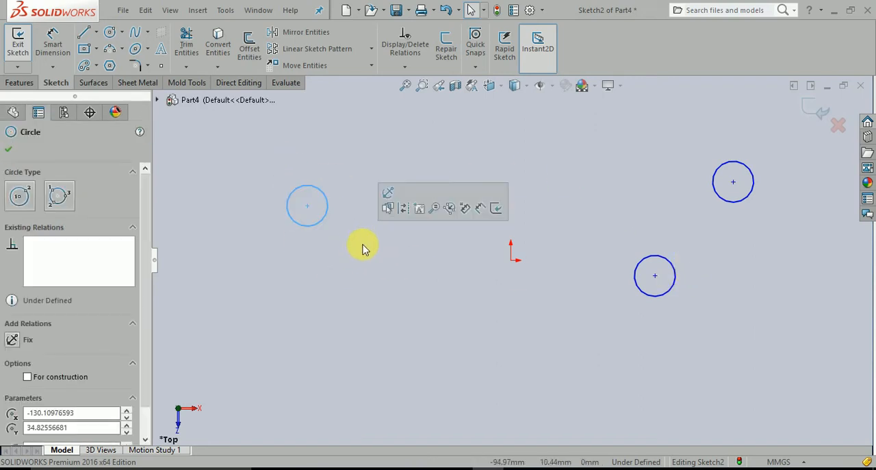
key("Delete")
left_click(730, 202)
key("Delete")
left_click(371, 66)
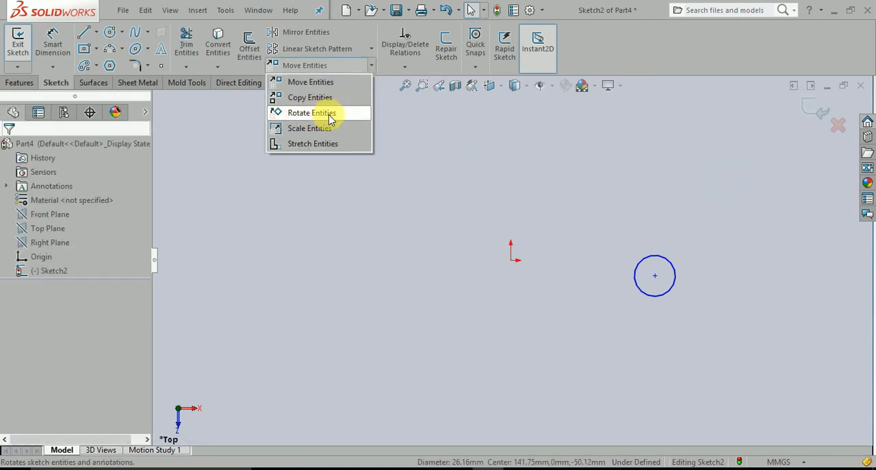
left_click(384, 217)
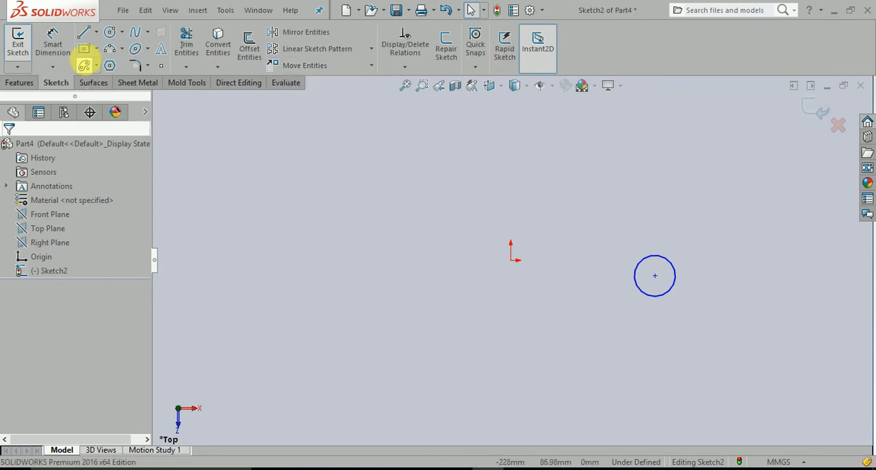
Step: Sketch a corner rectangle about 45 mm by 35 mm to the upper left of the origin
left_click(96, 49)
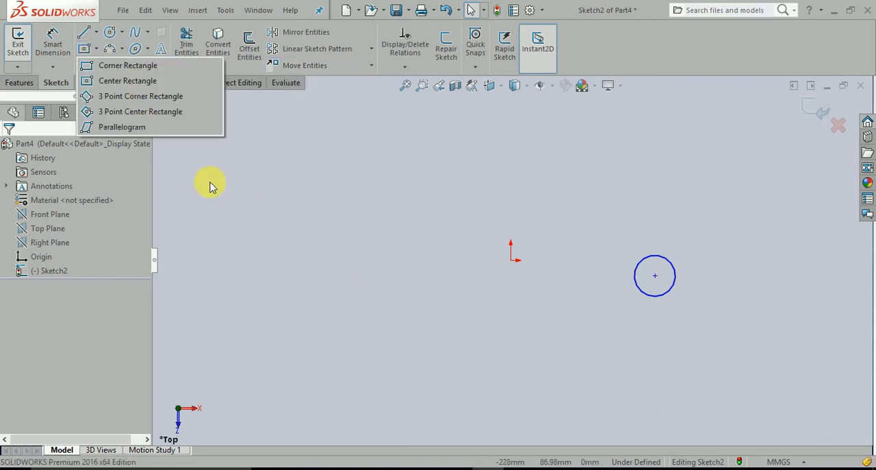
left_click(89, 63)
left_click(296, 156)
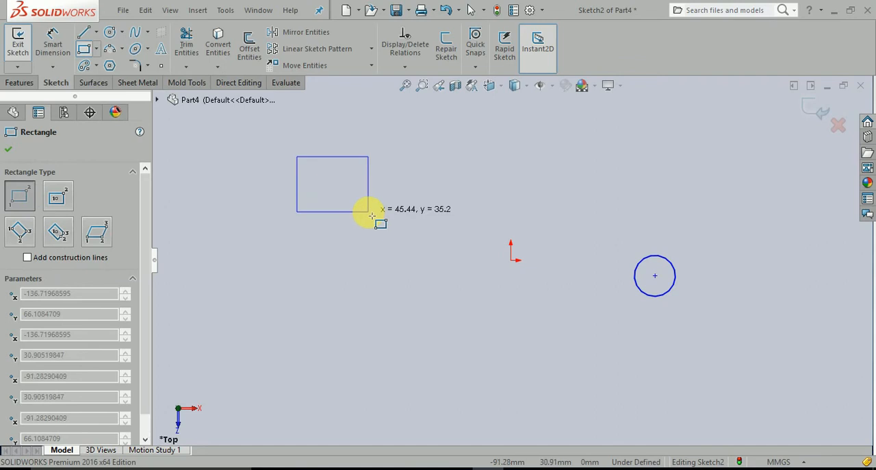
left_click(367, 211)
key("Escape")
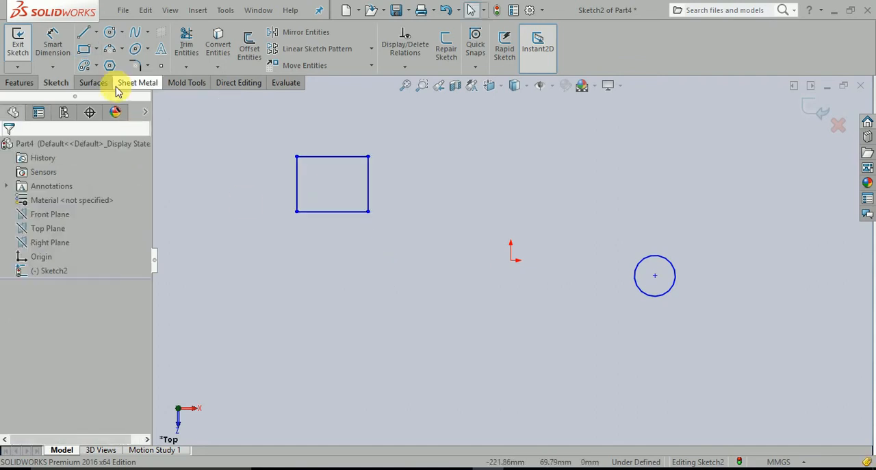
Step: Start Rotate Entities and select all four lines of the rectangle as the entities to rotate
left_click(371, 66)
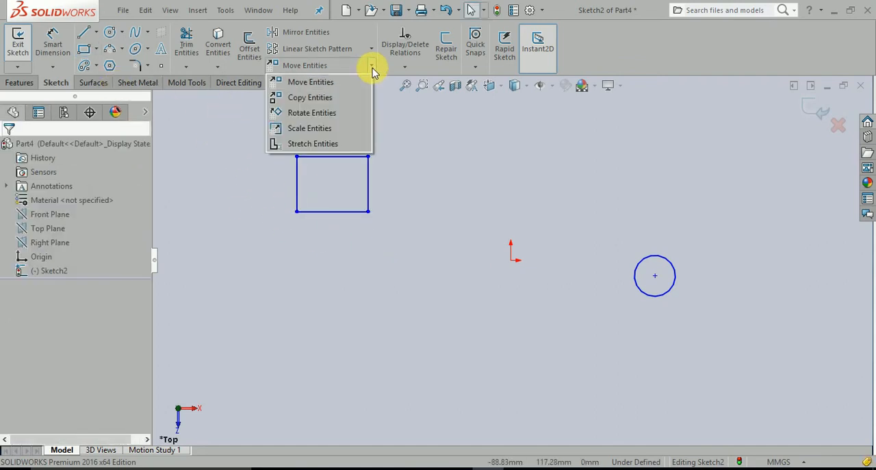
left_click(325, 115)
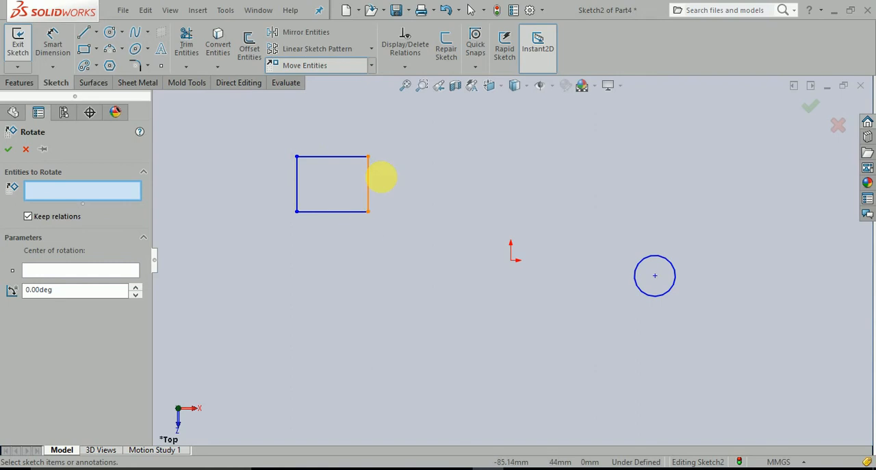
left_click(344, 160)
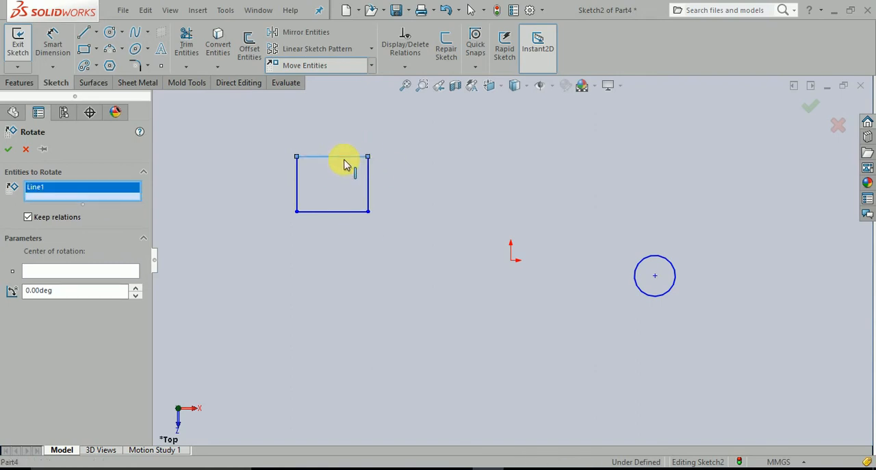
left_click(369, 188)
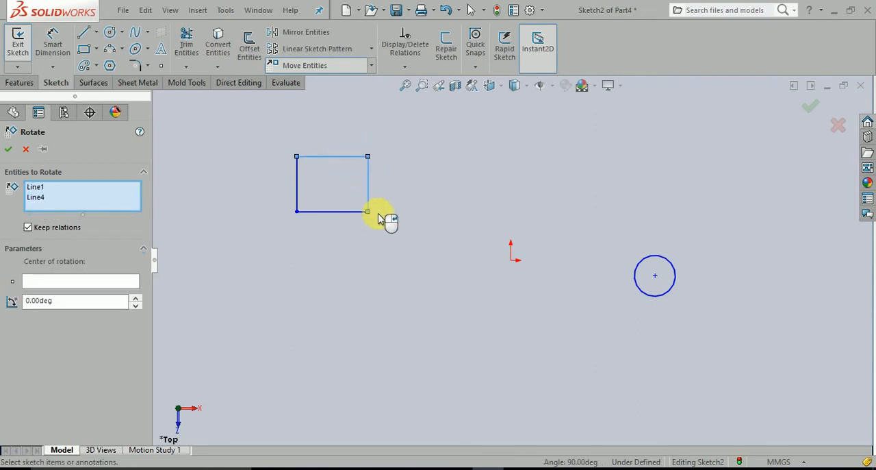
left_click(344, 212)
right_click(297, 195)
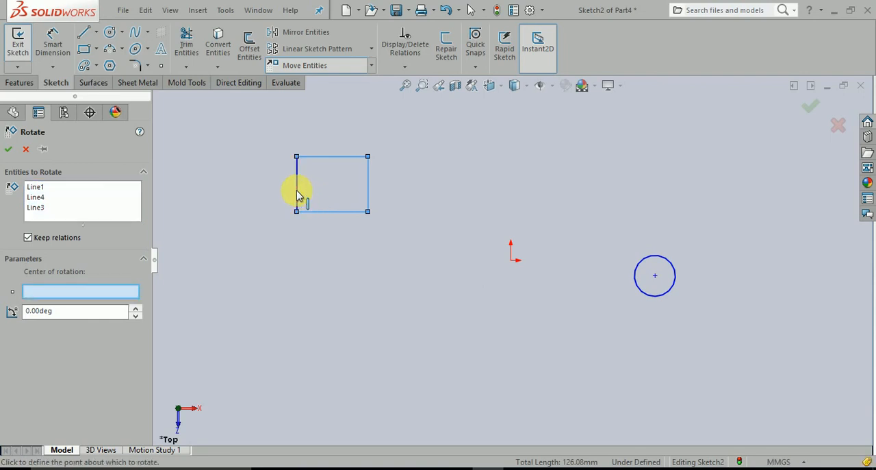
left_click(297, 195)
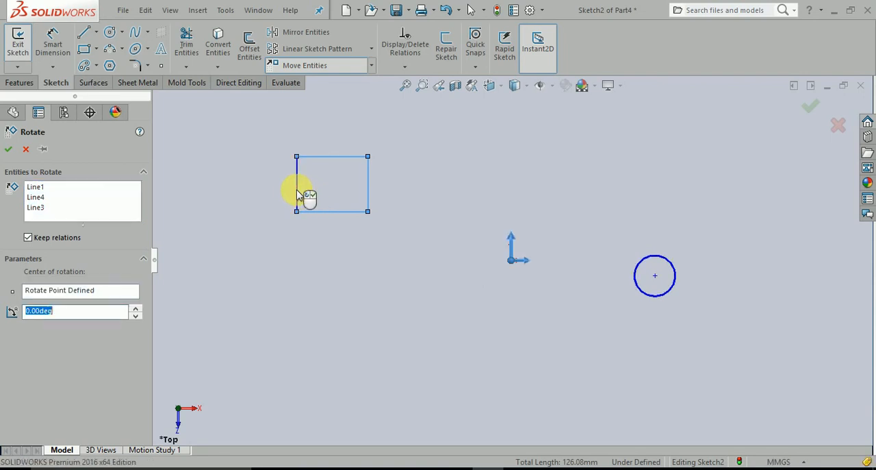
left_click(72, 197)
left_click(297, 202)
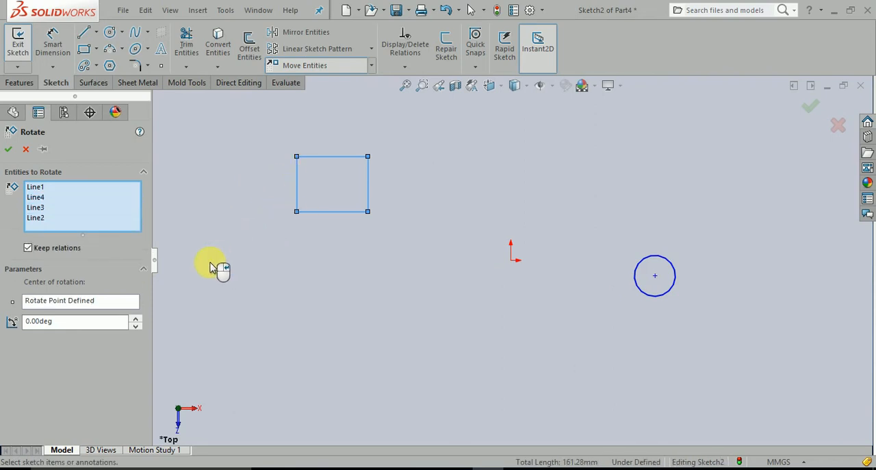
Step: Set the sketch origin as the rectangle's centre of rotation and the rotation angle to 45 degrees
left_click(42, 301)
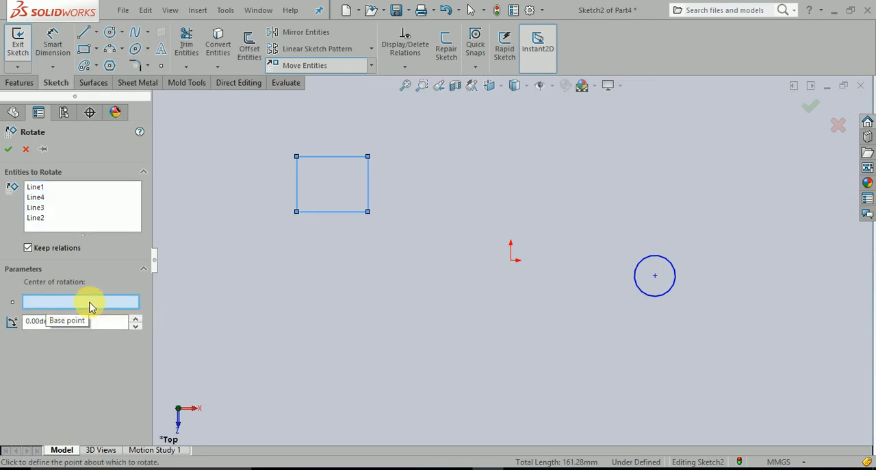
left_click(511, 261)
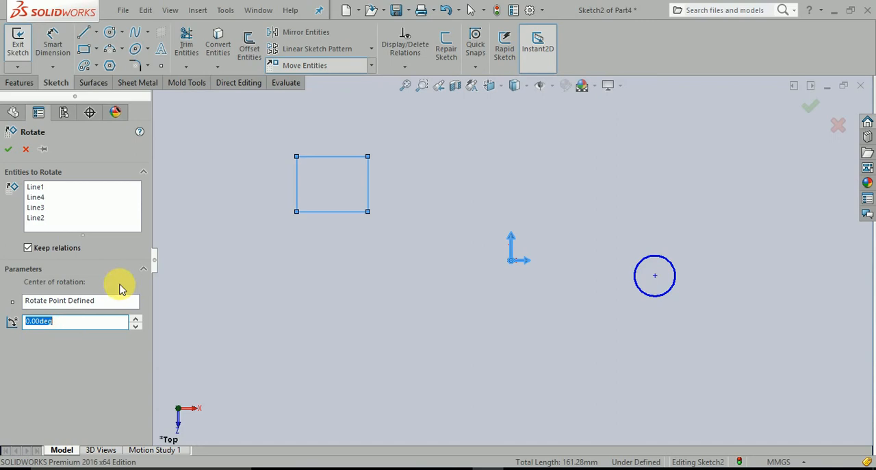
key("Return")
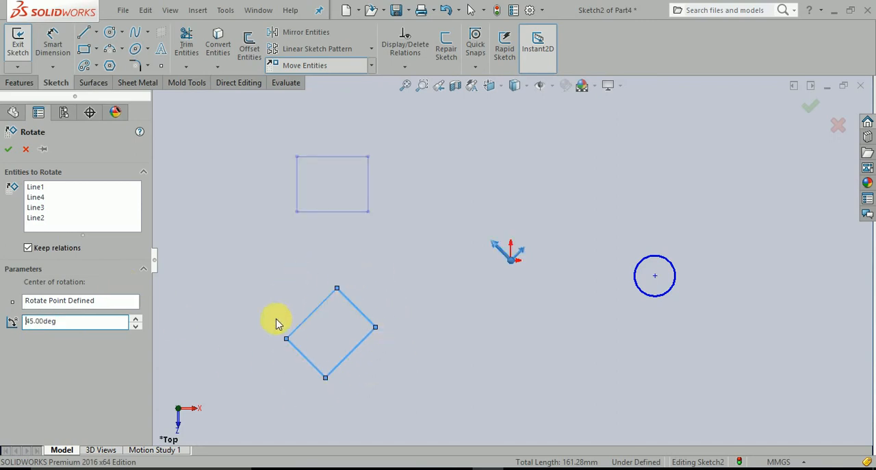
Step: Try rotation angles of 60 and 180 degrees for the rectangle
left_click_drag(119, 323, 10, 325)
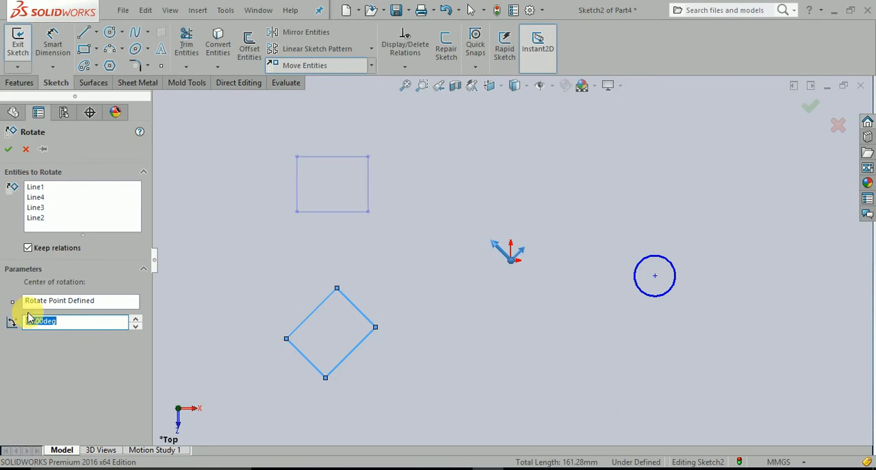
key("Return")
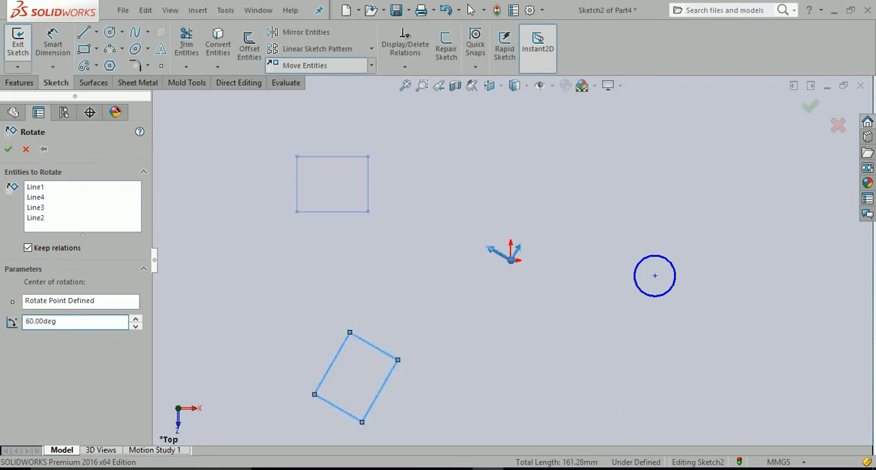
left_click_drag(74, 322, 10, 323)
type("180")
key("Return")
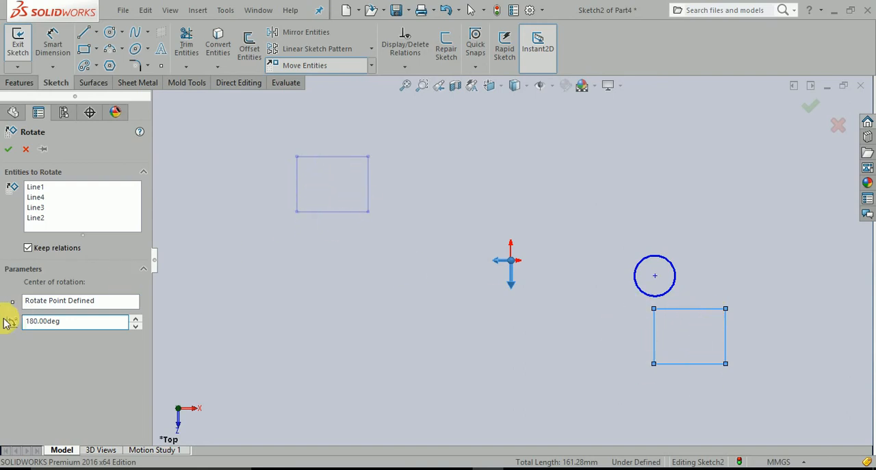
Step: Set the rectangle's rotation angle to 210 degrees and accept the rotation
left_click_drag(75, 322, 9, 322)
type("2")
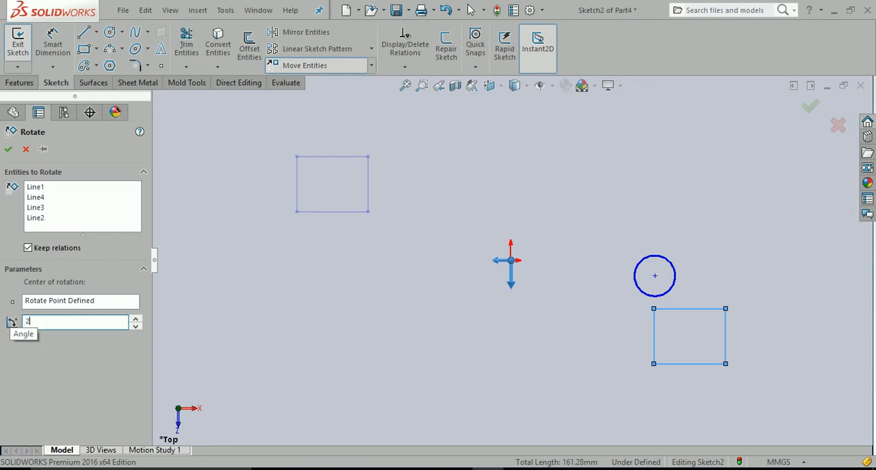
type("10")
key("Return")
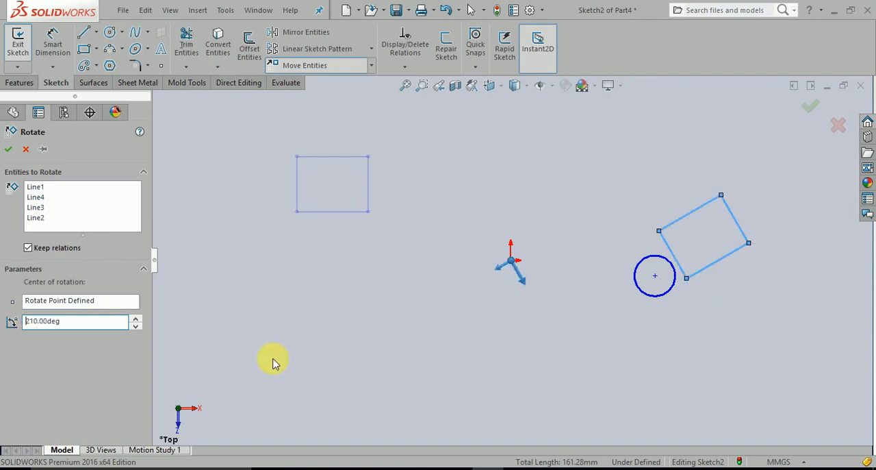
left_click(8, 149)
left_click(254, 277)
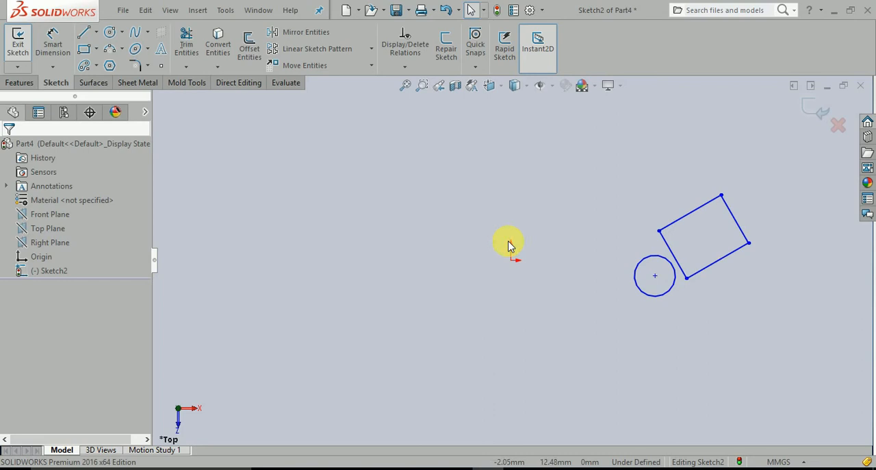
Step: Scale the circle about the sketch origin by a factor of 0.6, without making a copy
left_click(372, 66)
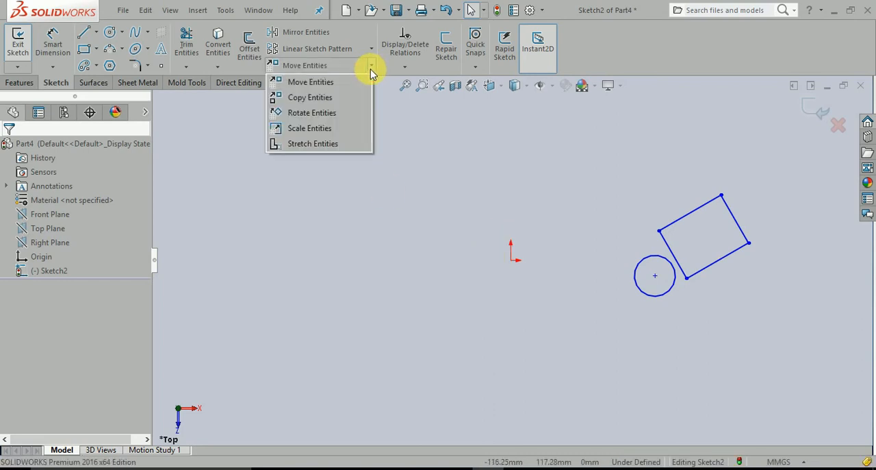
left_click(306, 129)
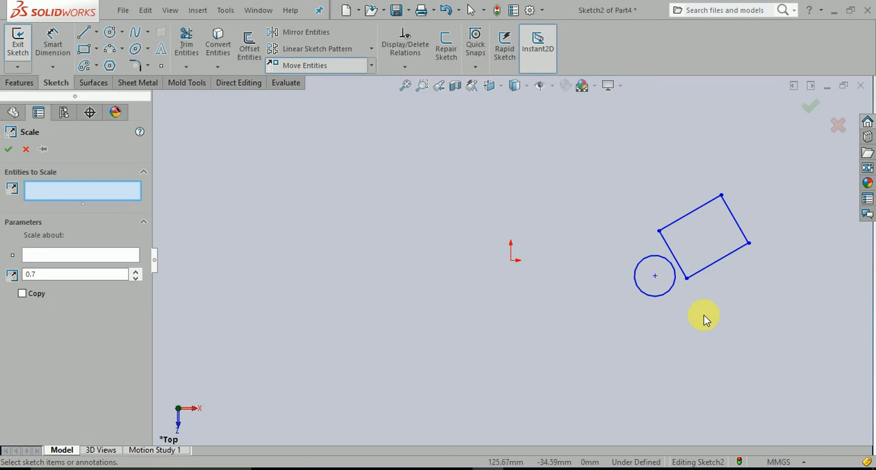
left_click(645, 295)
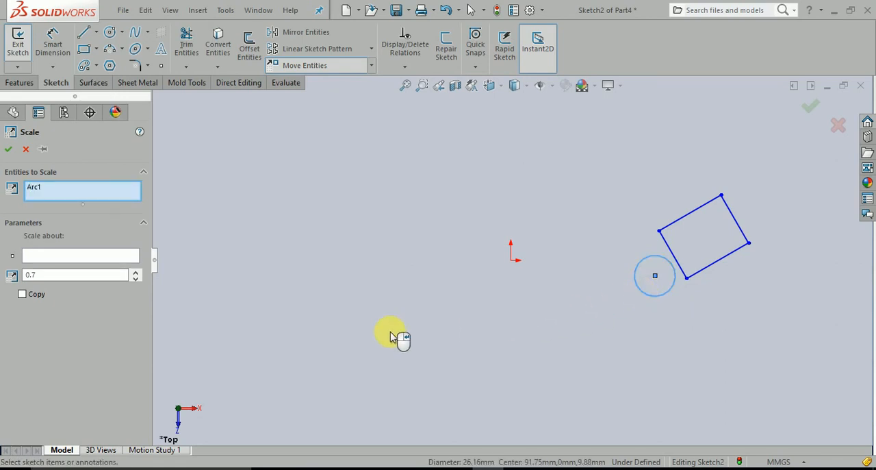
left_click(59, 257)
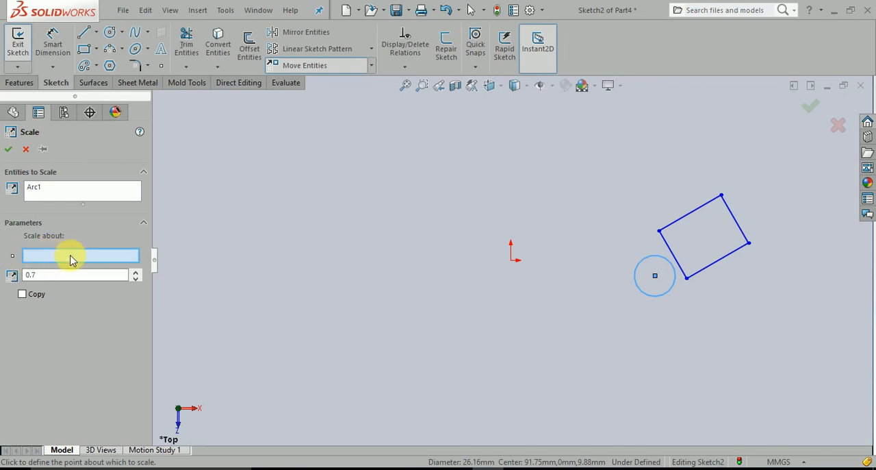
left_click(511, 261)
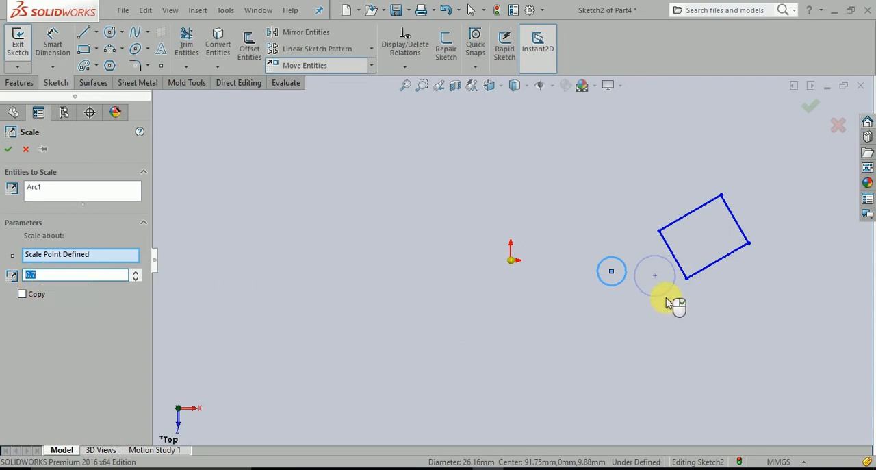
left_click(136, 272)
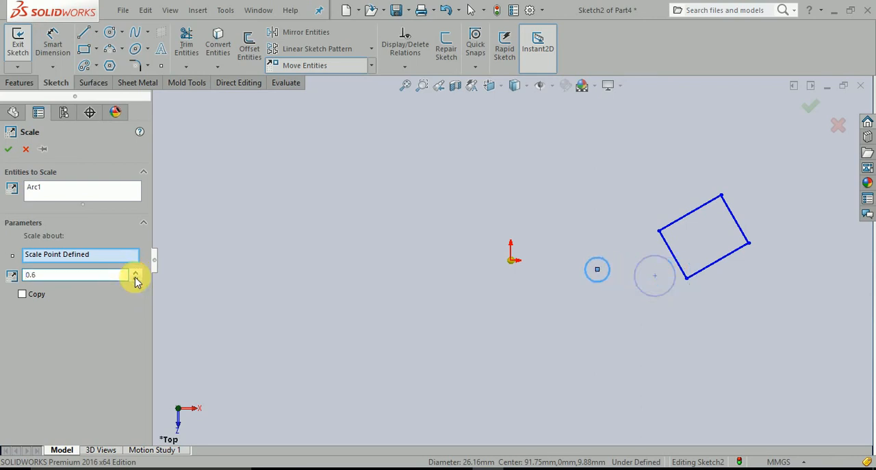
left_click(26, 274)
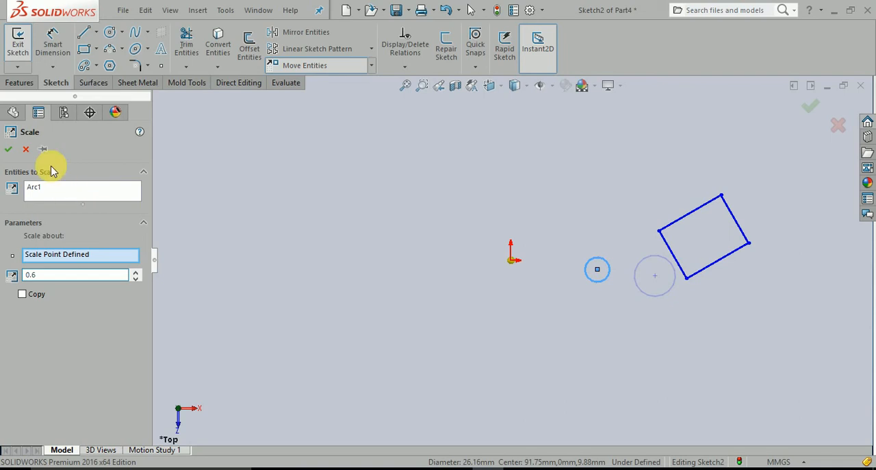
left_click(8, 151)
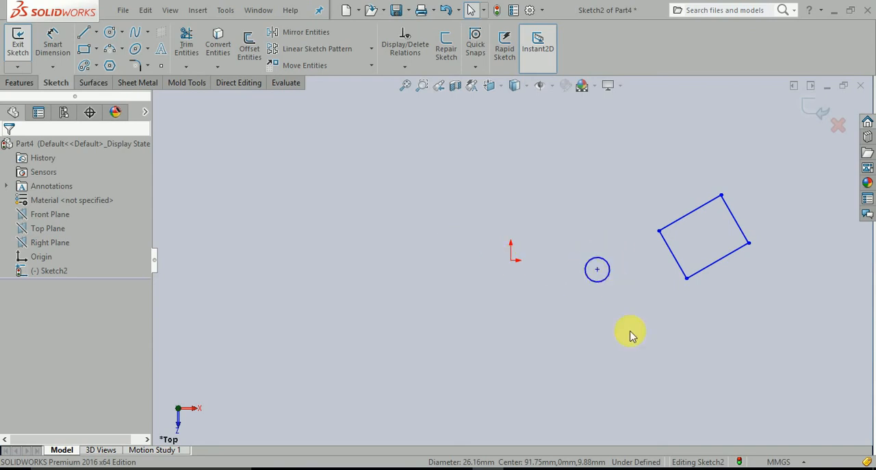
left_click(370, 65)
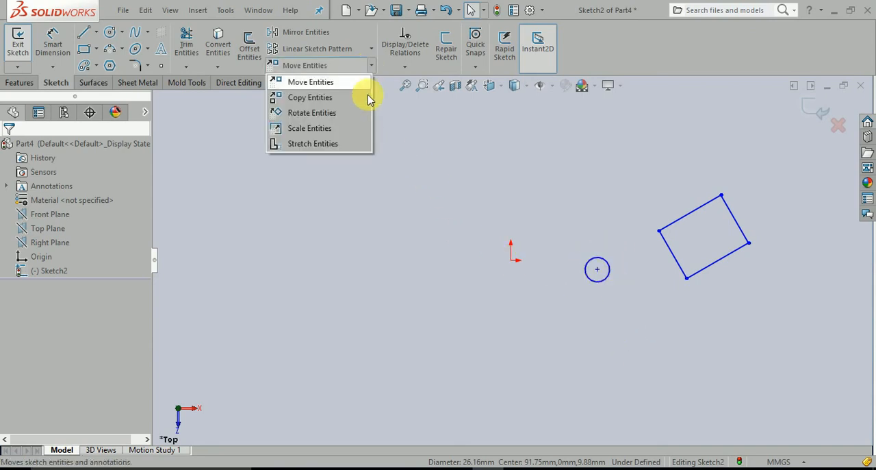
left_click(324, 147)
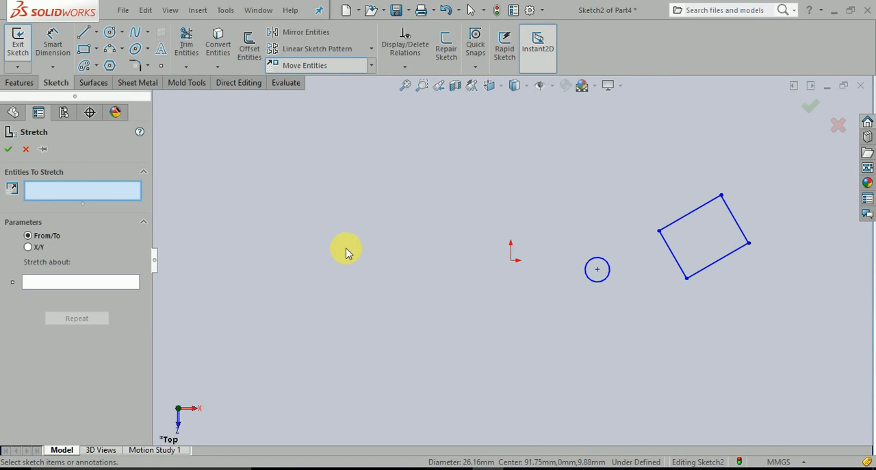
key("Escape")
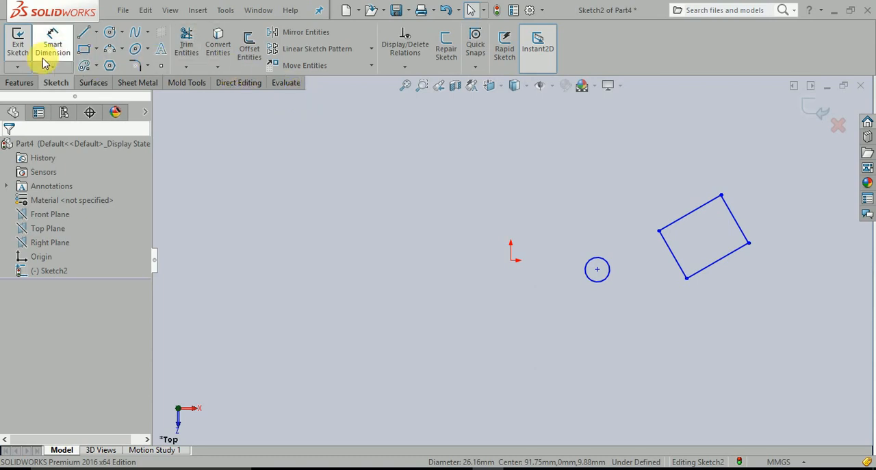
Step: Reposition the scaled circle freehand to the upper left of the origin and clear the selection
left_click_drag(597, 269, 396, 200)
left_click(432, 267)
left_click(53, 42)
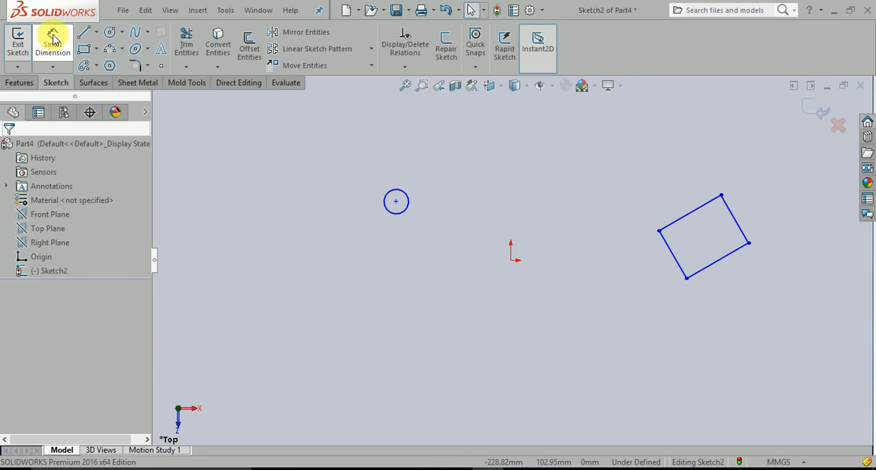
right_click_drag(269, 254, 269, 195)
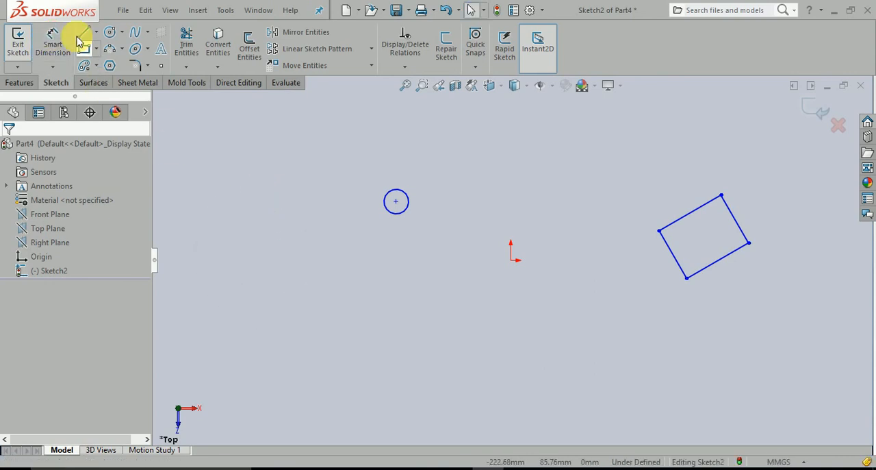
Step: Dimension the circle's diameter at 50 mm
left_click(53, 35)
left_click(387, 193)
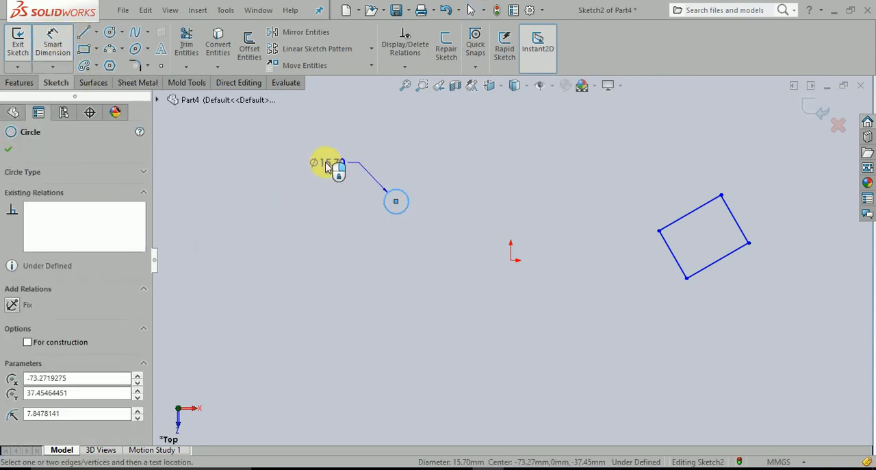
left_click(321, 166)
type("50")
key("Return")
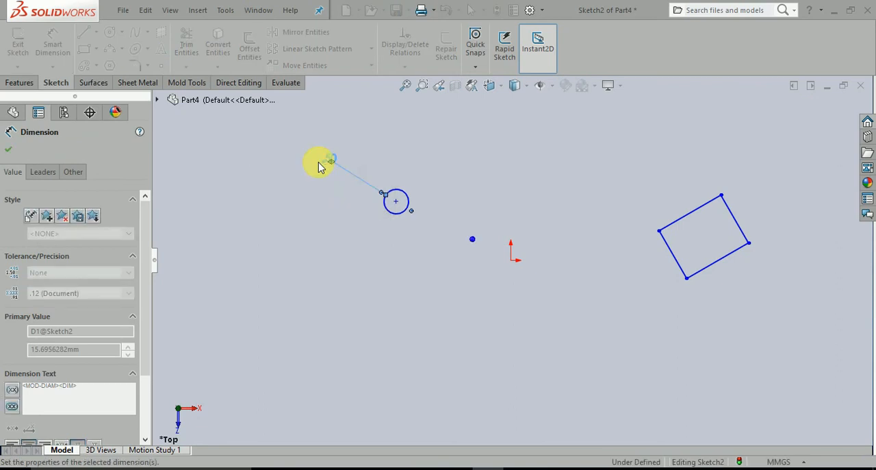
Step: Dimension the horizontal distance between the circle's centre and the sketch origin at 100 mm
left_click(396, 202)
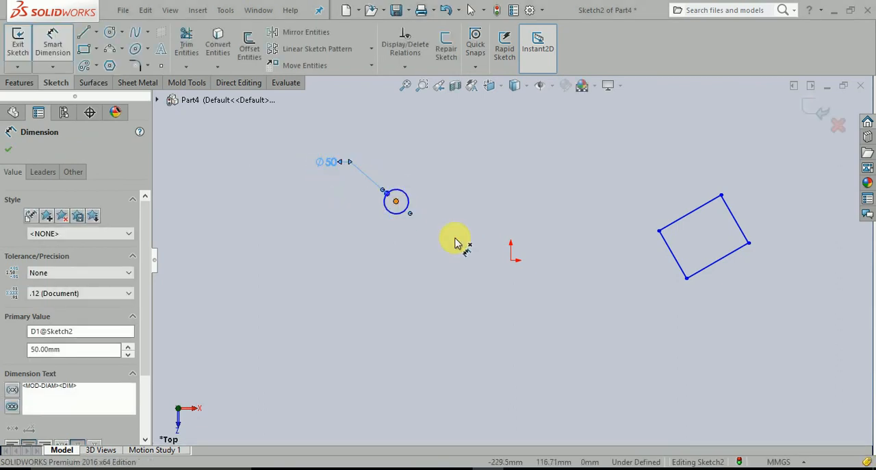
left_click(510, 262)
left_click(476, 308)
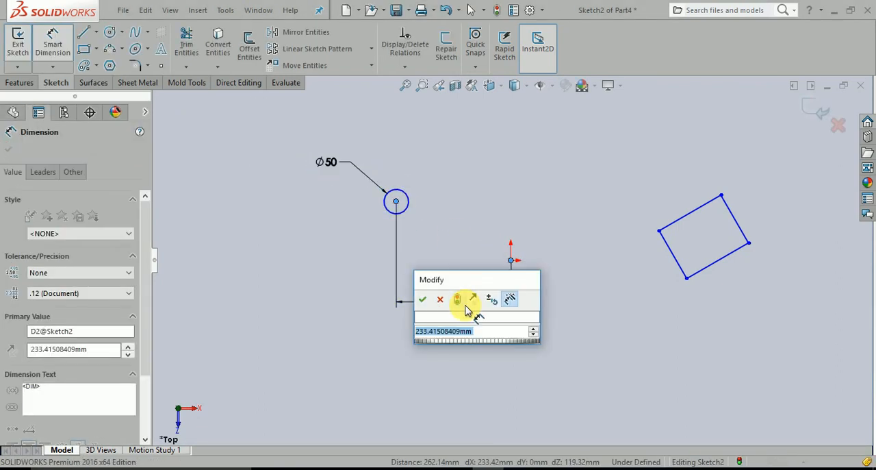
type("100")
key("Return")
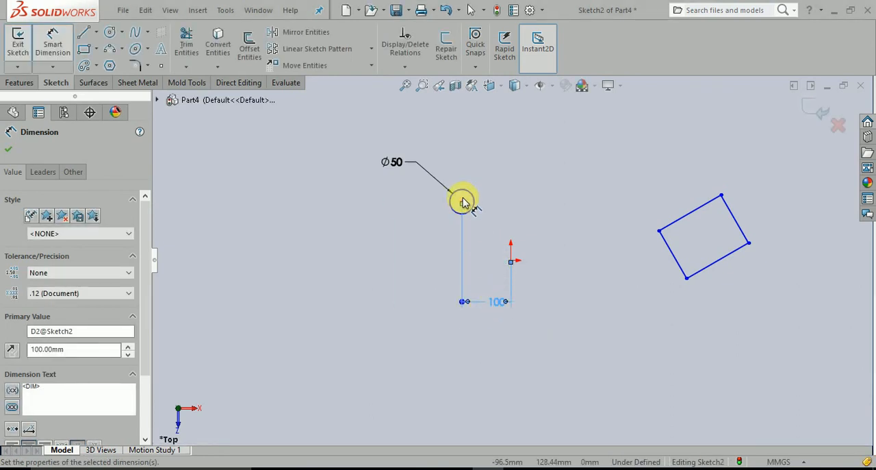
Step: Dimension the vertical distance between the circle's centre and the sketch origin at 70 mm
left_click(461, 204)
left_click(510, 261)
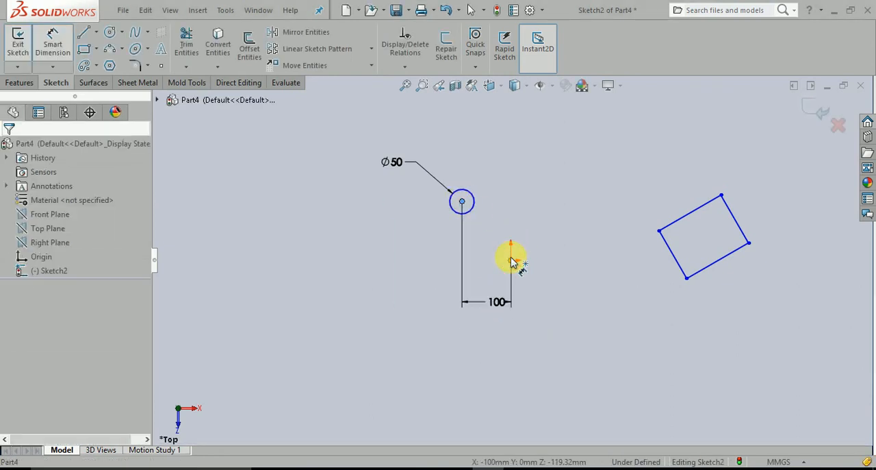
left_click(427, 241)
type("70")
key("Return")
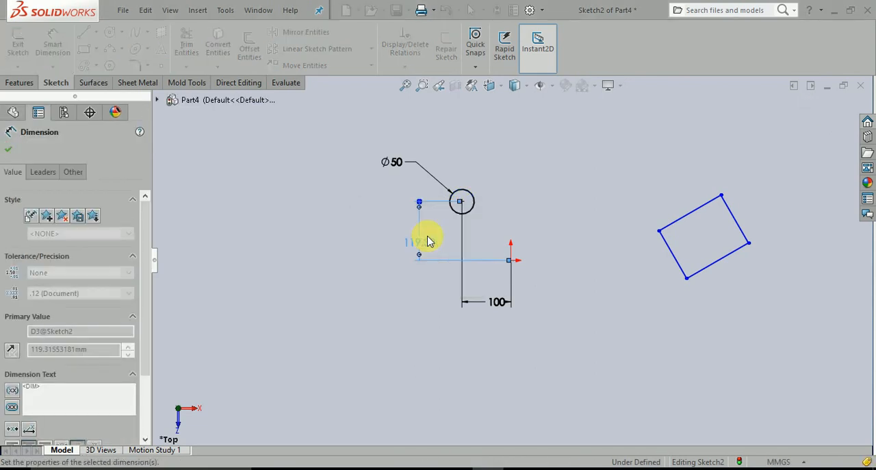
Step: Delete the rotated rectangle from the sketch
left_click(574, 291)
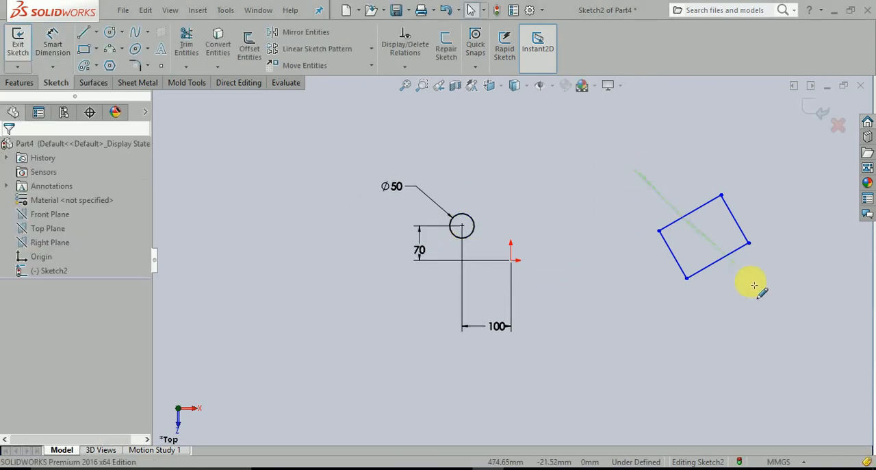
left_click(674, 261)
left_click(720, 309)
mouse_move(624, 178)
left_mouse_down()
mouse_move(733, 126)
mouse_move(719, 118)
left_mouse_up()
key("Delete")
key("ctrl+z")
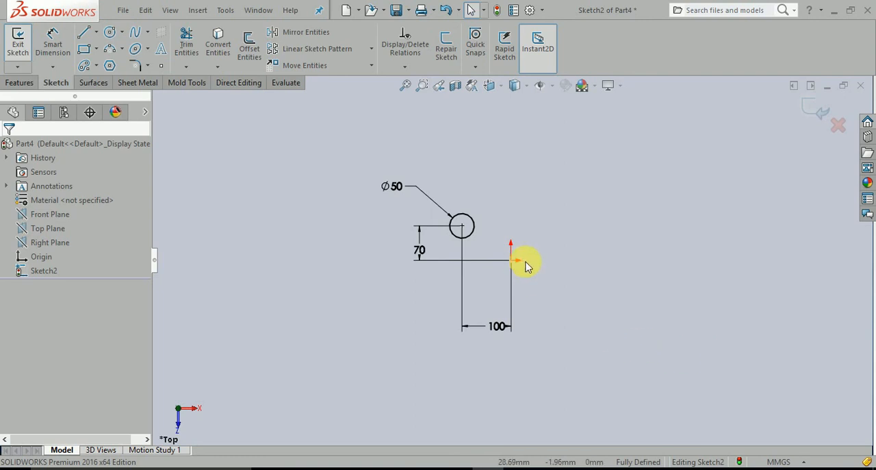
Step: Reposition the horizontal and vertical location dimensions closer to the circle and clear the selection
key("f")
left_click_drag(564, 397, 566, 329)
left_click_drag(415, 239, 436, 239)
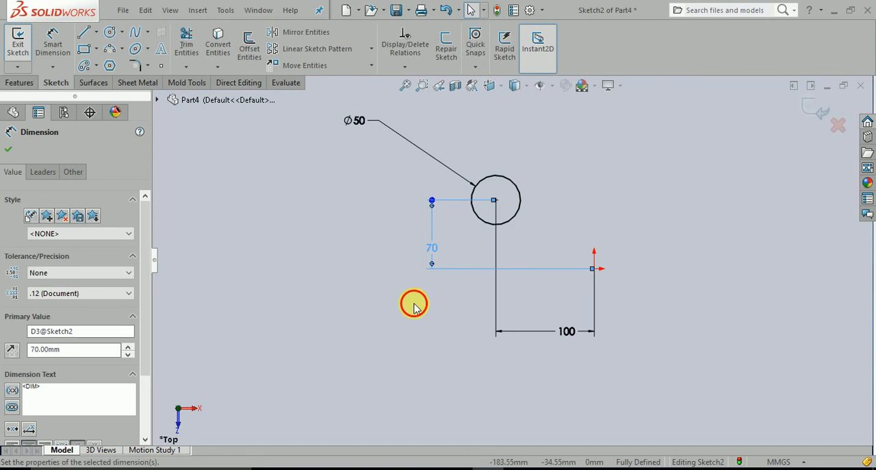
left_click(527, 240)
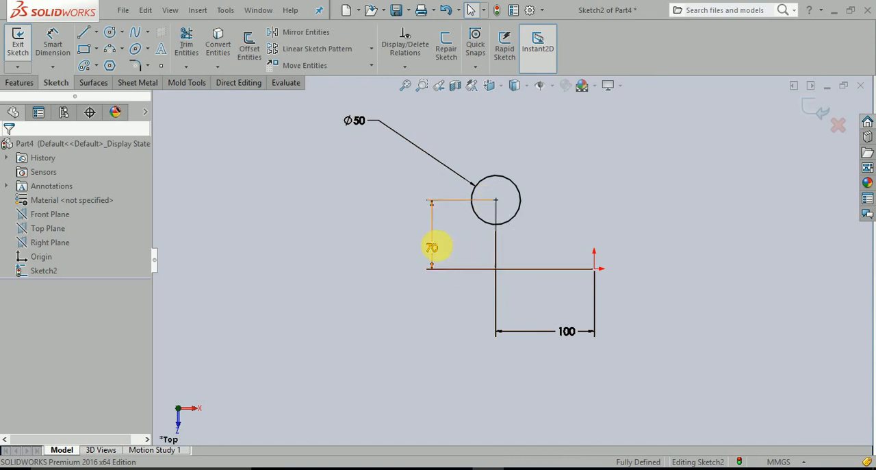
Step: Try to move the fully dimensioned circle by 20 mm in X and 20 mm in Y with Keep relations enabled
left_click(335, 67)
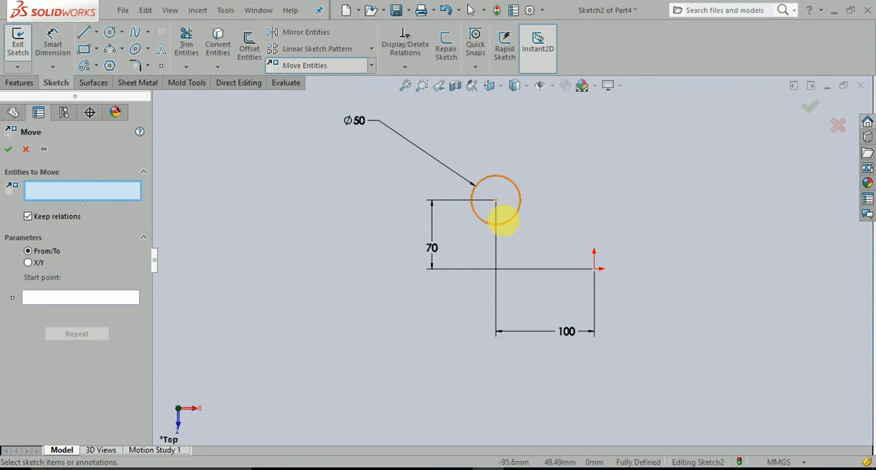
left_click(513, 223)
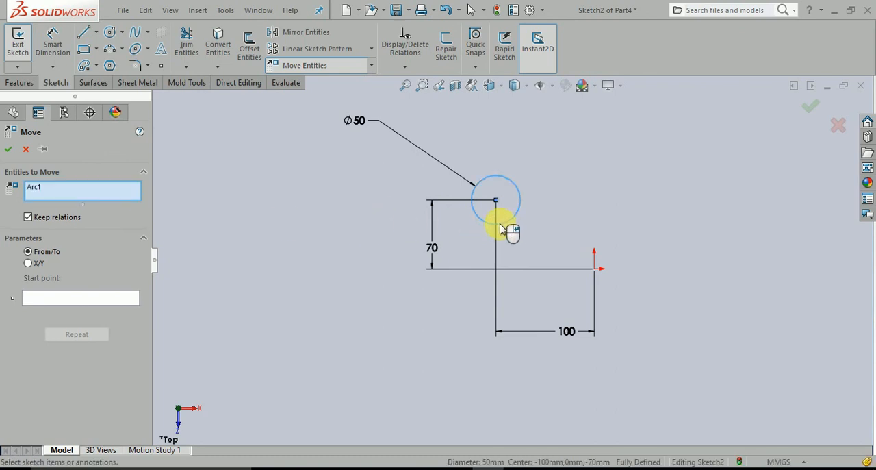
left_click(59, 302)
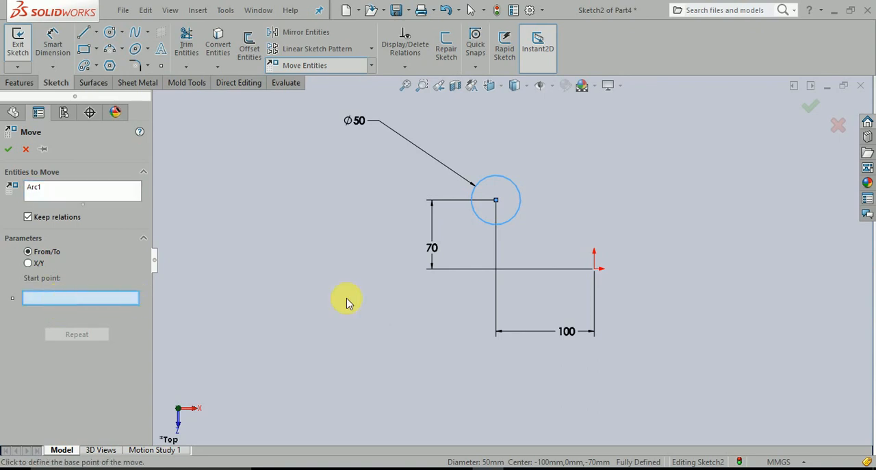
left_click(596, 269)
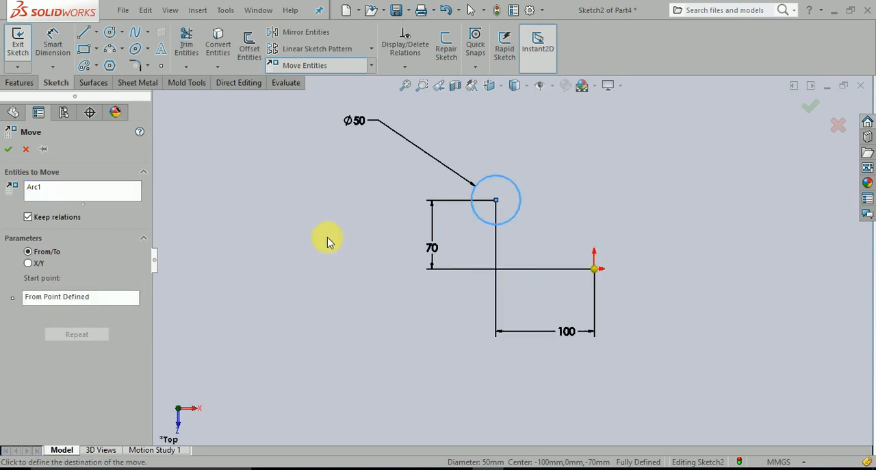
left_click(29, 262)
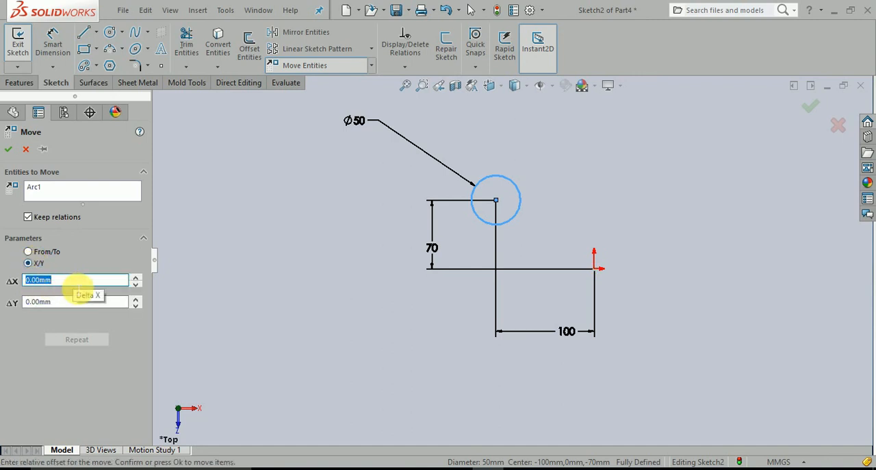
double_click(81, 282)
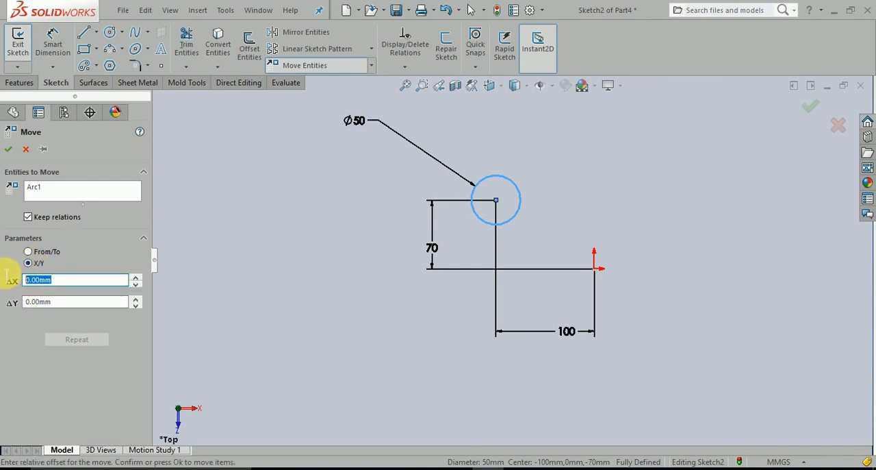
type("20")
key("Return")
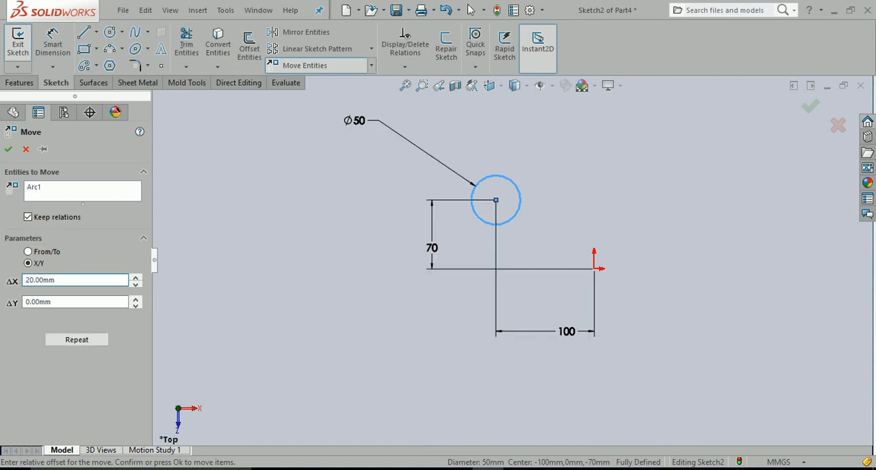
left_click(67, 304)
left_click_drag(66, 308, 8, 305)
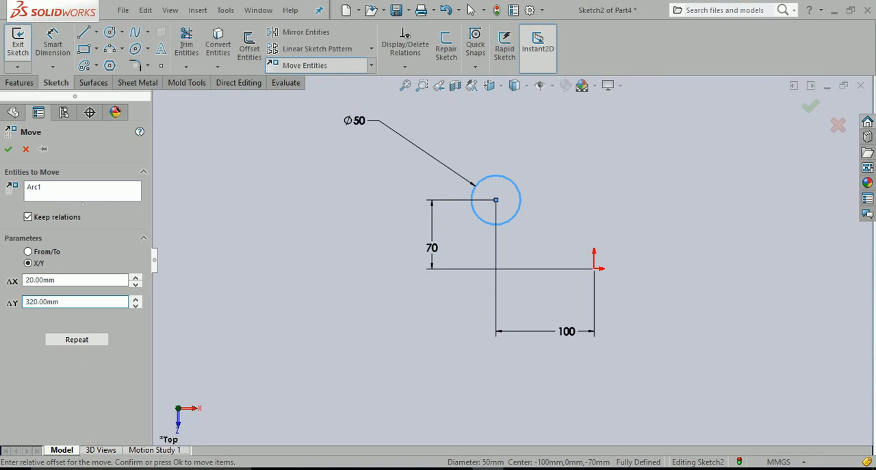
left_click(9, 152)
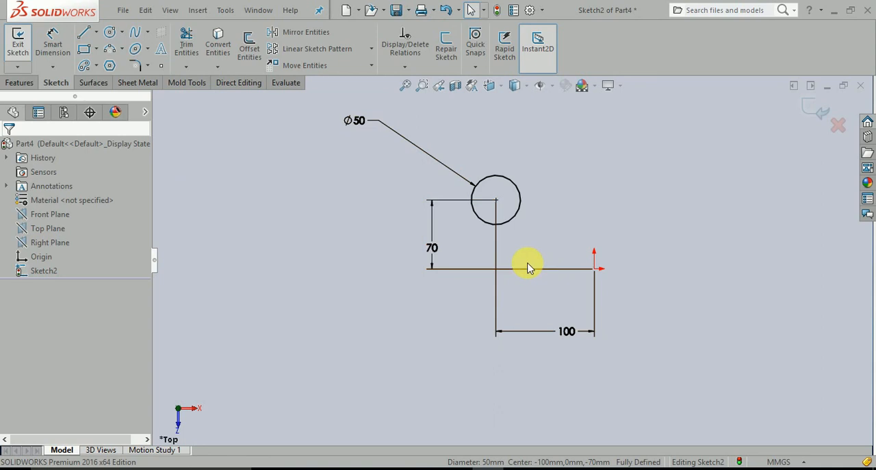
Step: Stretch the circle with the X/Y option by 20 mm in X and 25 mm in Y
left_click(371, 65)
left_click(338, 145)
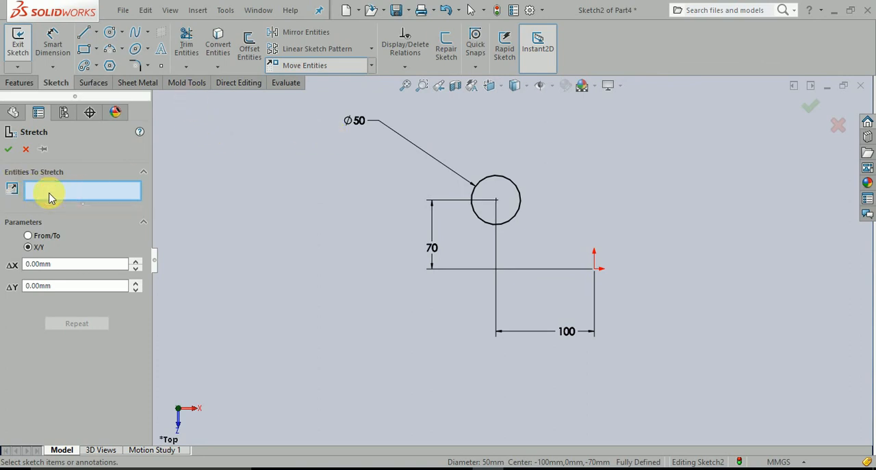
left_click(513, 218)
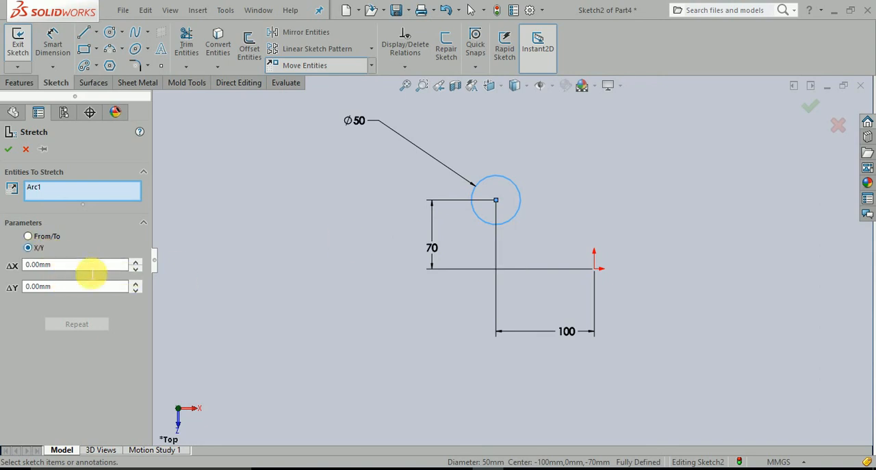
left_click_drag(91, 269, 6, 268)
type("20")
key("Return")
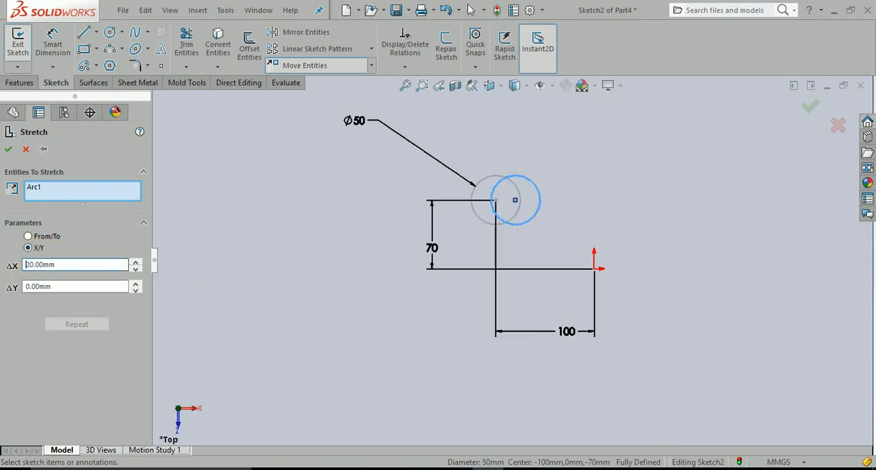
left_click_drag(70, 287, 15, 287)
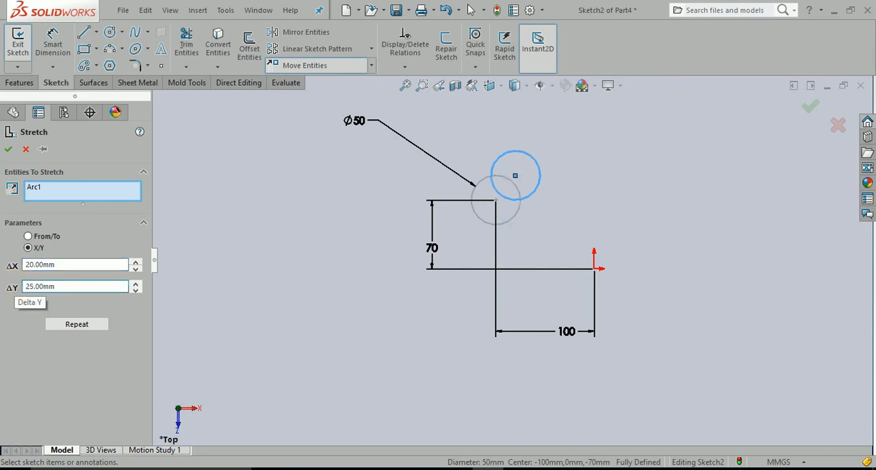
left_click(8, 149)
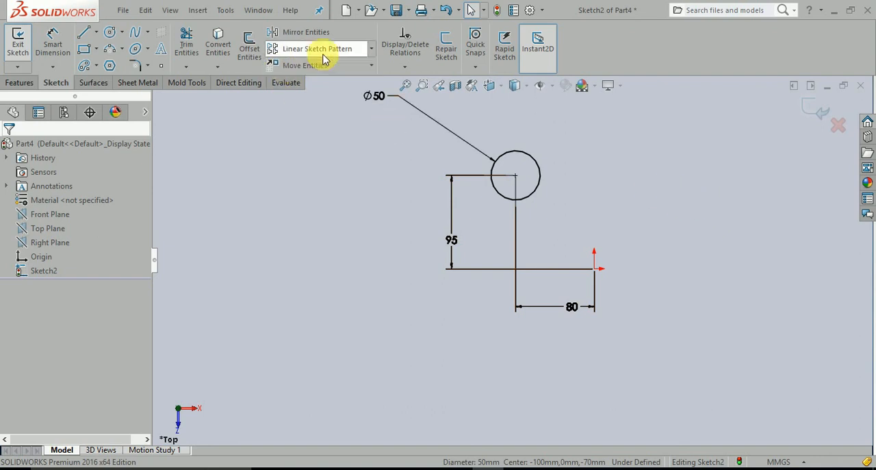
Step: Stretch the circle with the From/To option, using the sketch origin as base, to about 318 mm left of and 57 mm above the origin
left_click(371, 66)
left_click(313, 144)
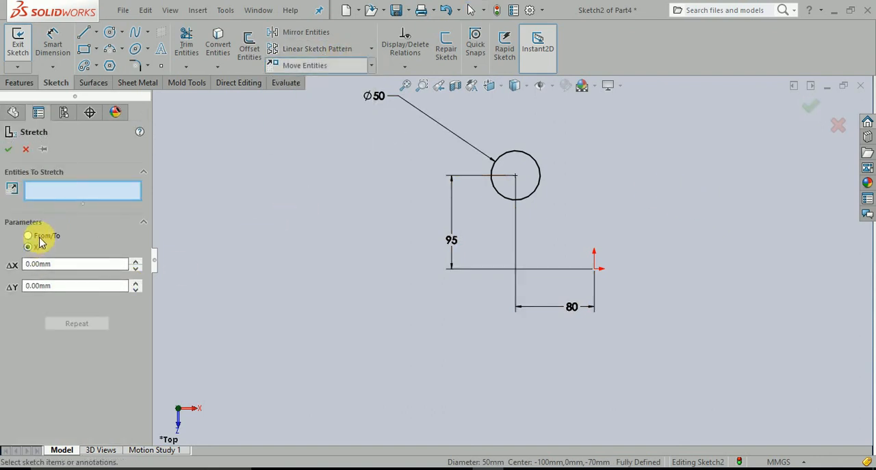
left_click(28, 236)
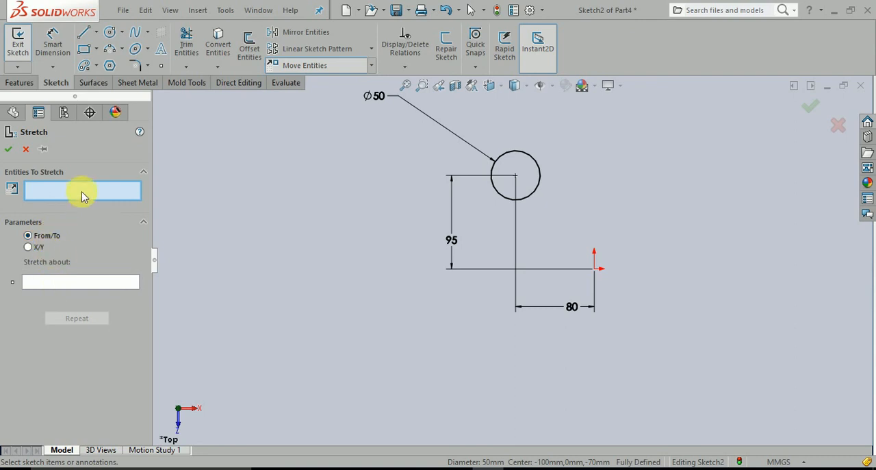
left_click(533, 193)
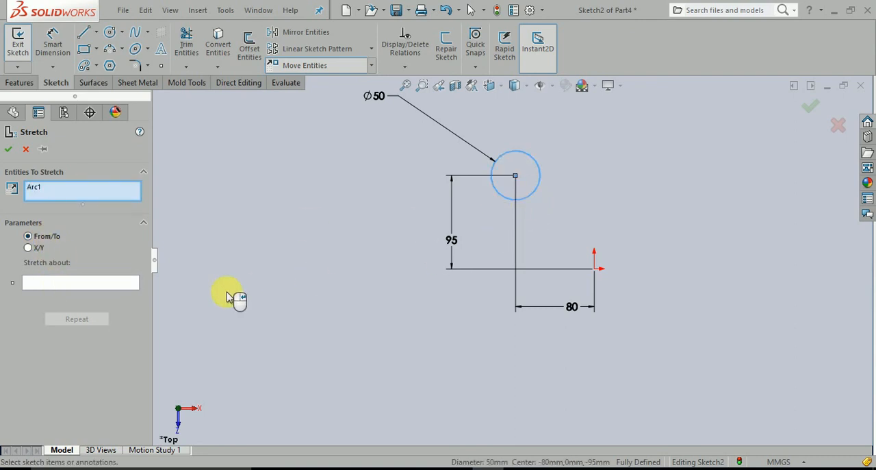
left_click(85, 283)
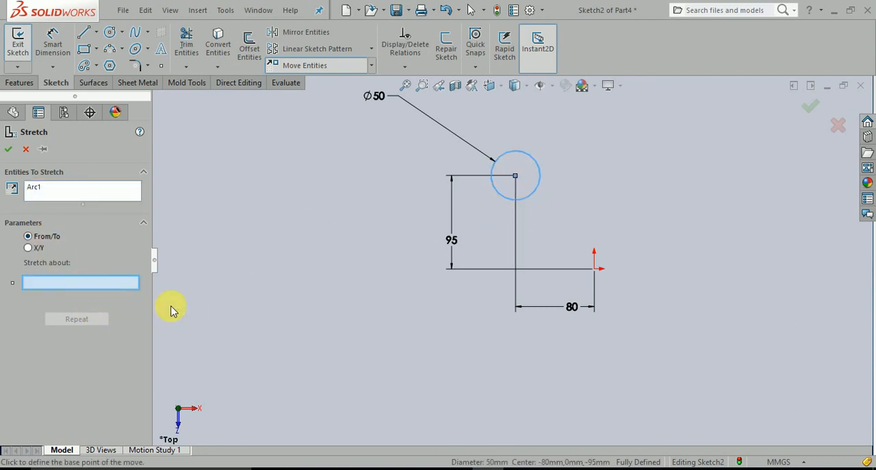
left_click(594, 268)
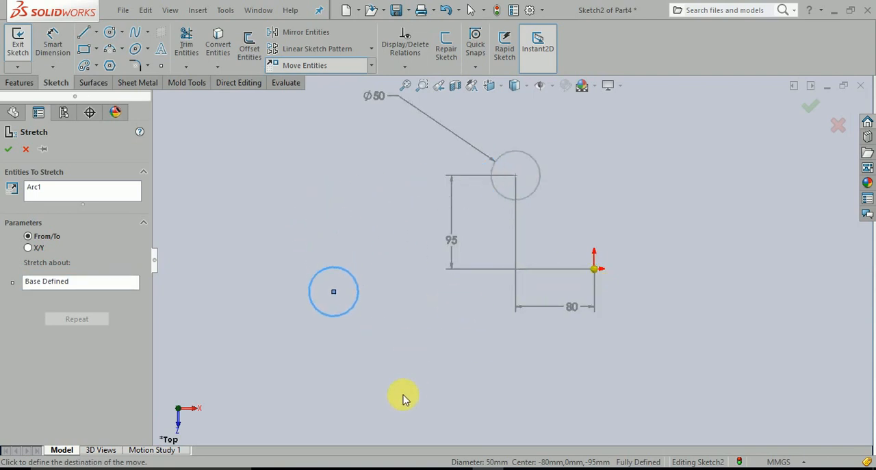
left_click(358, 316)
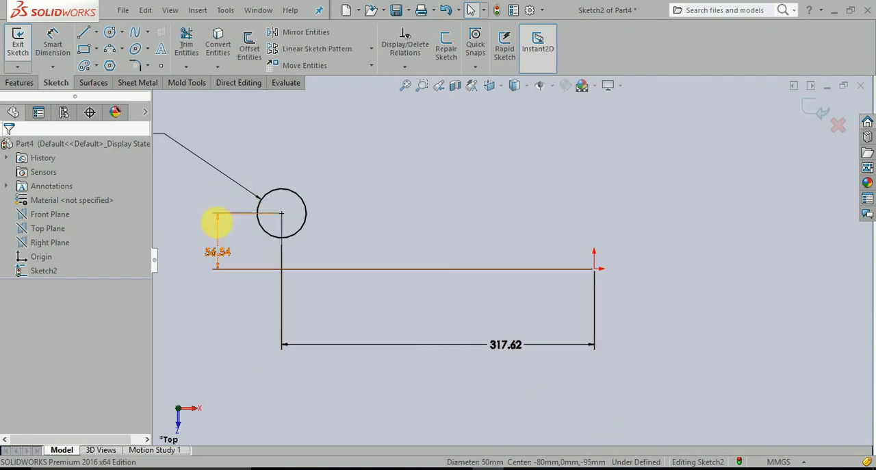
scroll(216, 274, "up", 2)
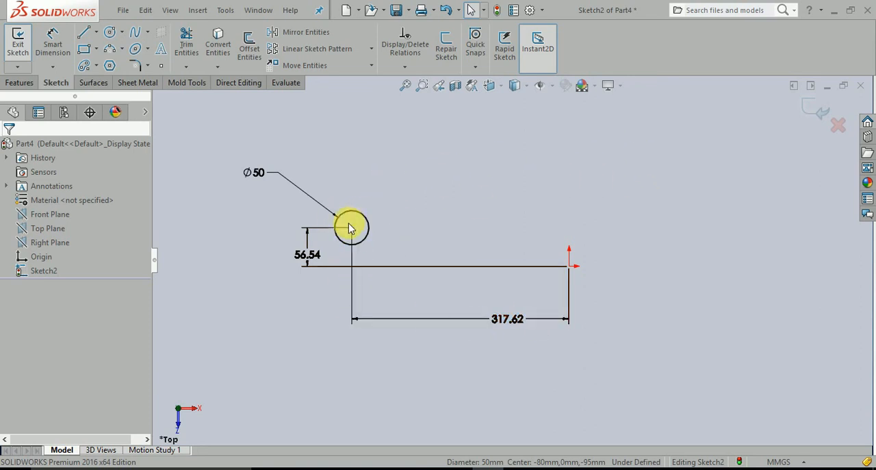
left_click(370, 66)
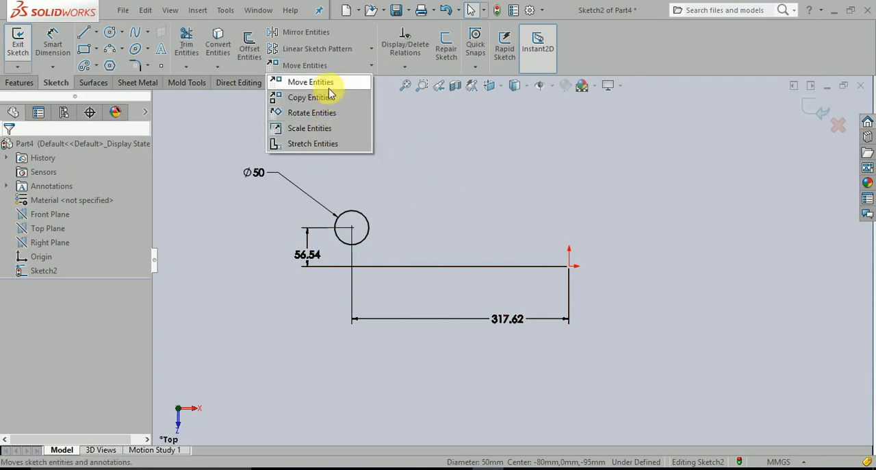